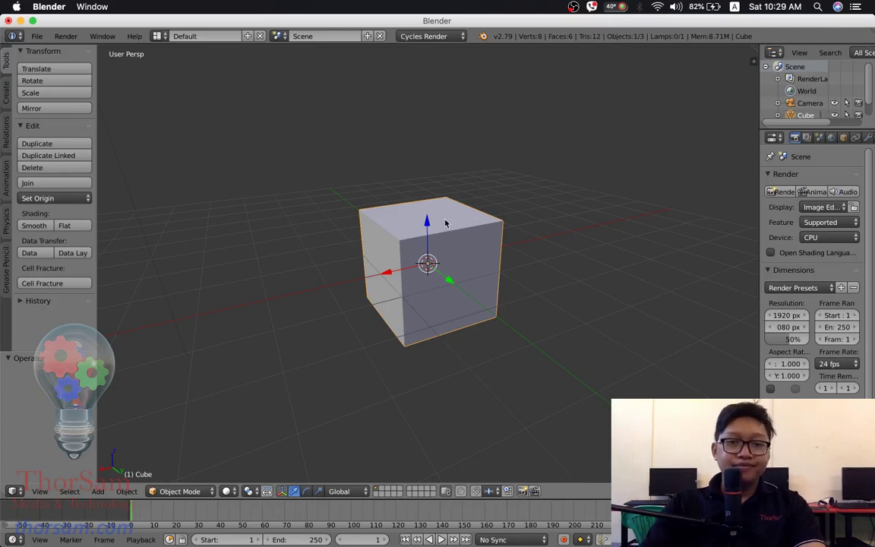
- Add a plane mesh beneath the default cube and zoom the view out
middle_drag(380, 253, 451, 286)
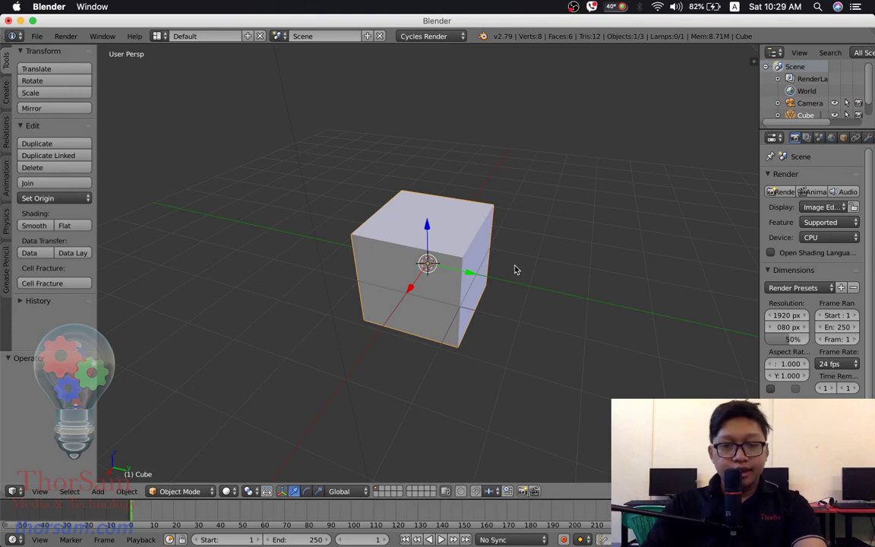
key(shift+a)
click(550, 266)
scroll(470, 289, down, 6)
scroll(470, 288, down, 2)
- Enlarge the plane into a large floor and delete the default cube
key(s)
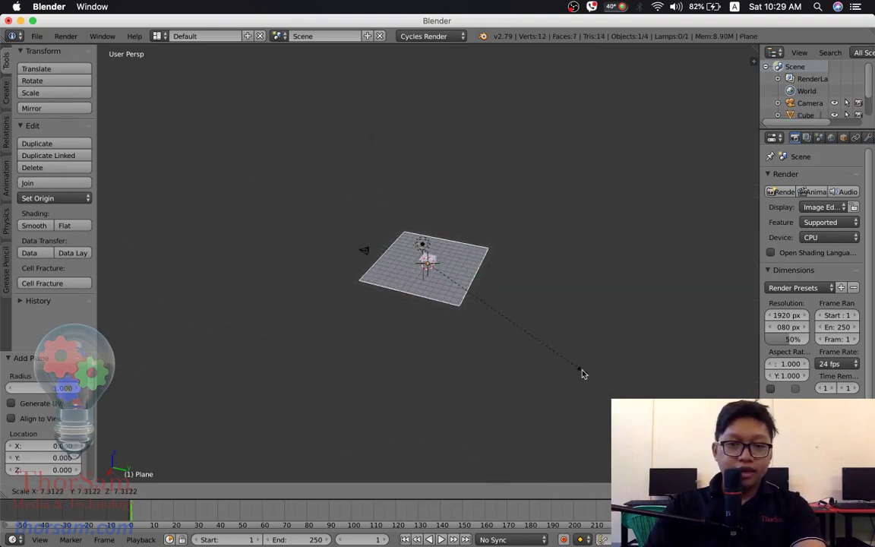
click(583, 374)
scroll(503, 307, up, 3)
scroll(458, 243, up, 2)
shift+right_click(458, 244)
key(x)
click(448, 242)
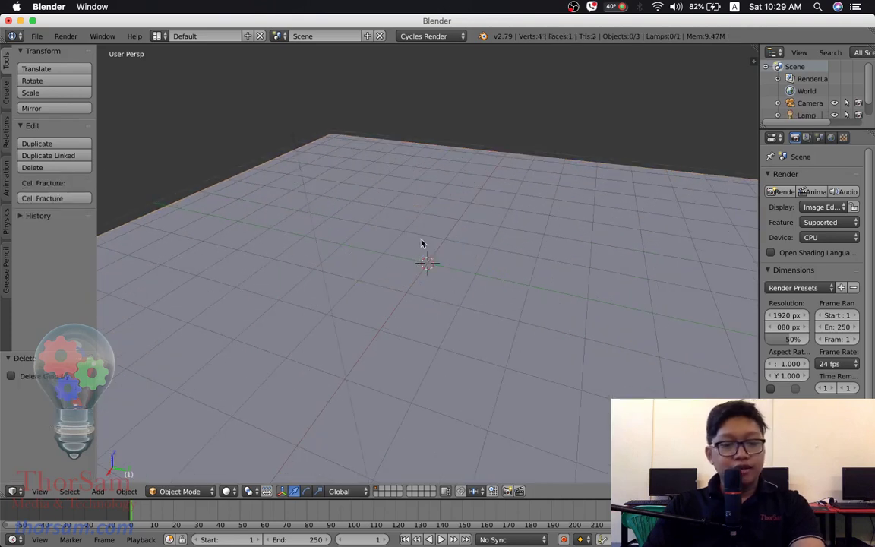
- Add a cylinder mesh and set its depth to 5
key(shift+a)
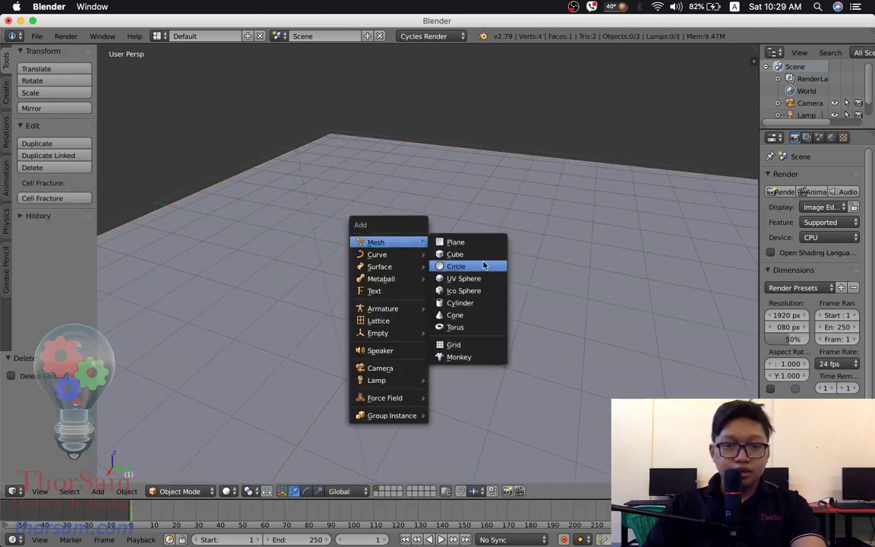
click(482, 305)
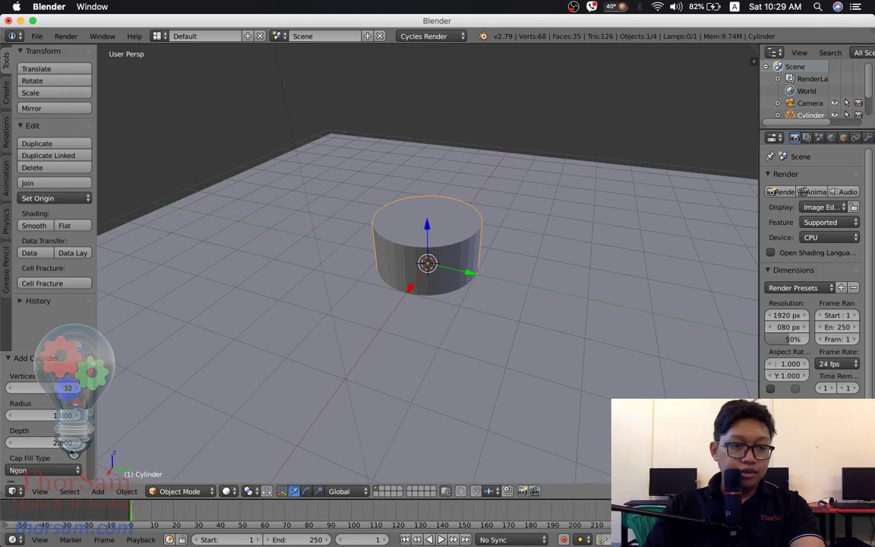
click(79, 447)
text(2.04)
key(BackSpace)
key(BackSpace)
key(BackSpace)
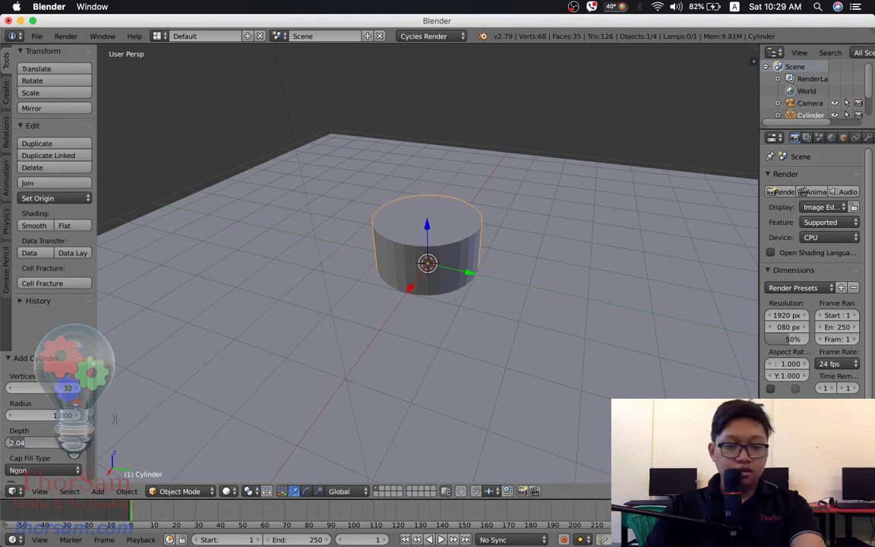
text(5)
key(Return)
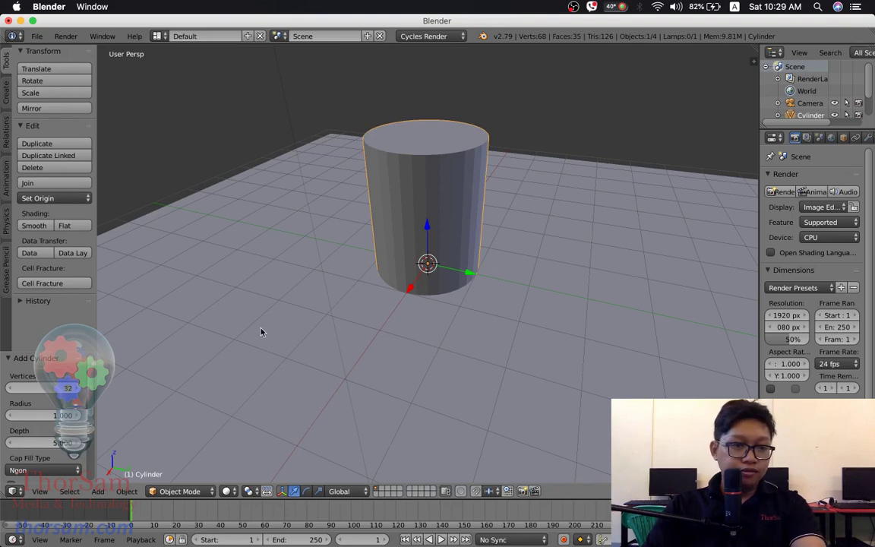
- Raise the cylinder along the Z axis and fine-tune its height
key(g)
key(z)
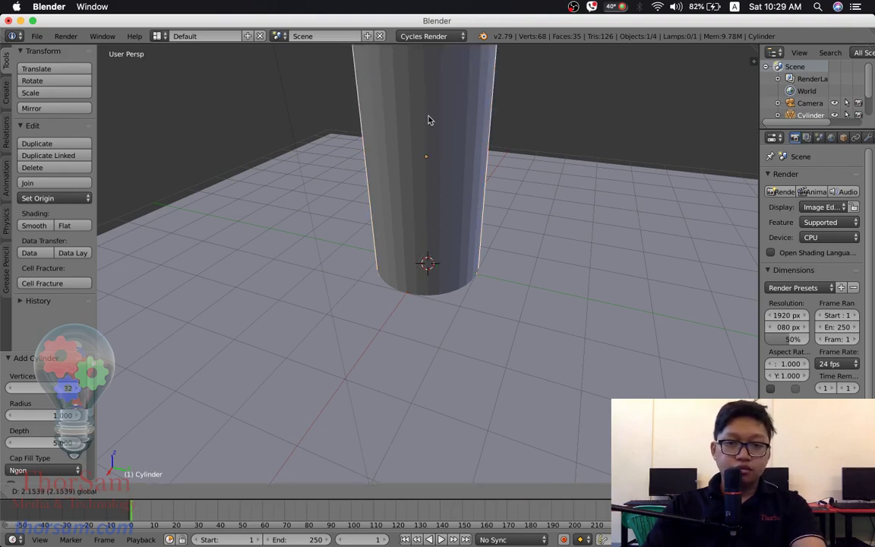
click(433, 86)
scroll(493, 276, up, 4)
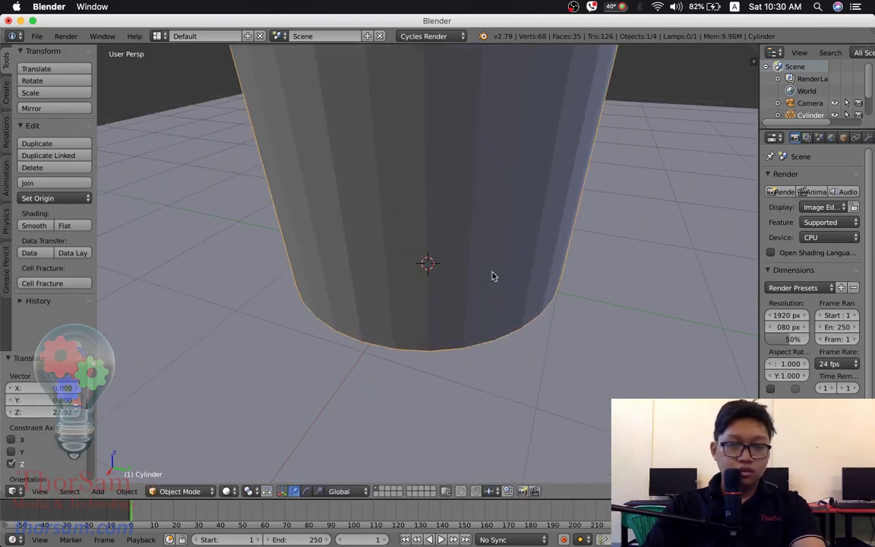
scroll(493, 276, down, 4)
scroll(487, 272, down, 3)
scroll(463, 267, up, 2)
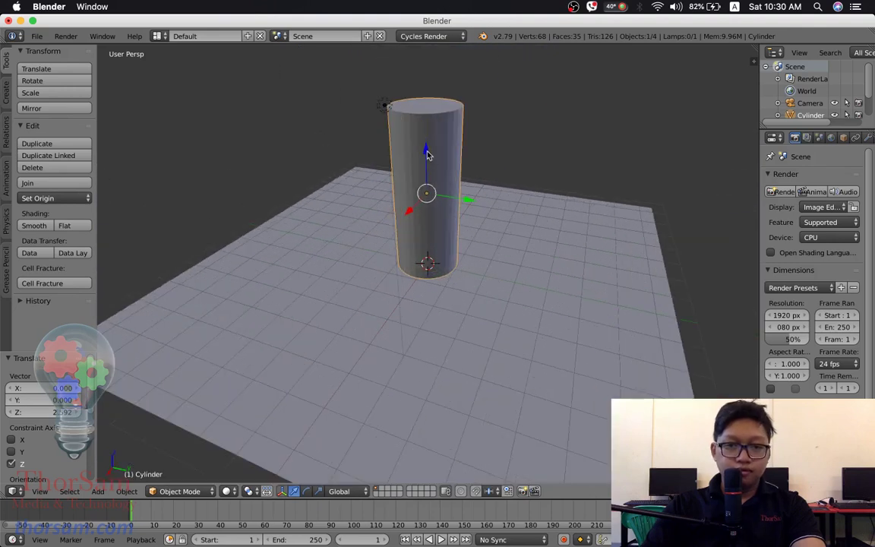
key(g)
key(z)
click(428, 161)
- In front orthographic view, lower the cylinder along Z so its base sits on the floor
key(KP_1)
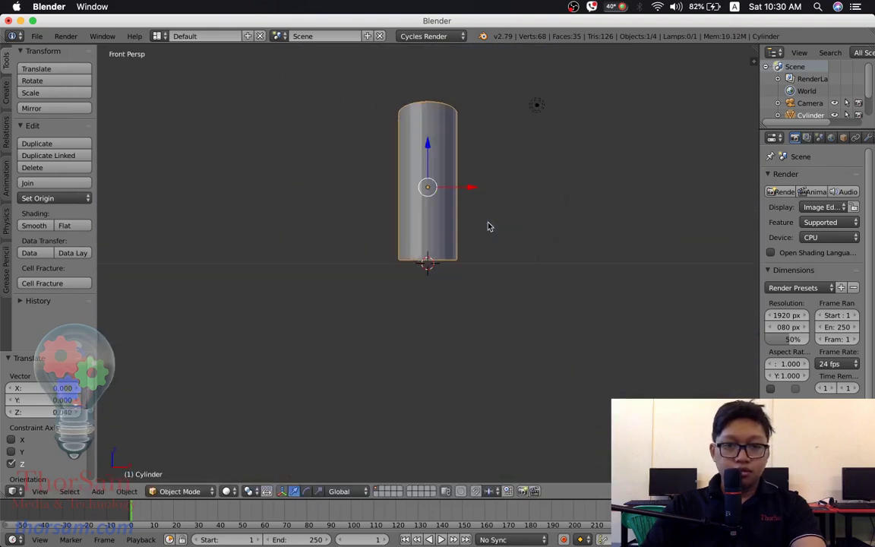
key(KP_5)
scroll(424, 183, up, 5)
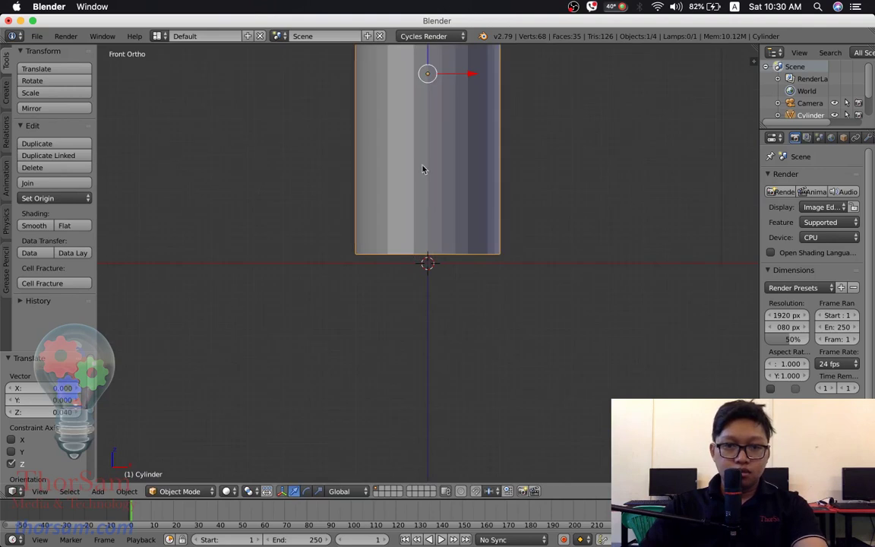
key(g)
key(z)
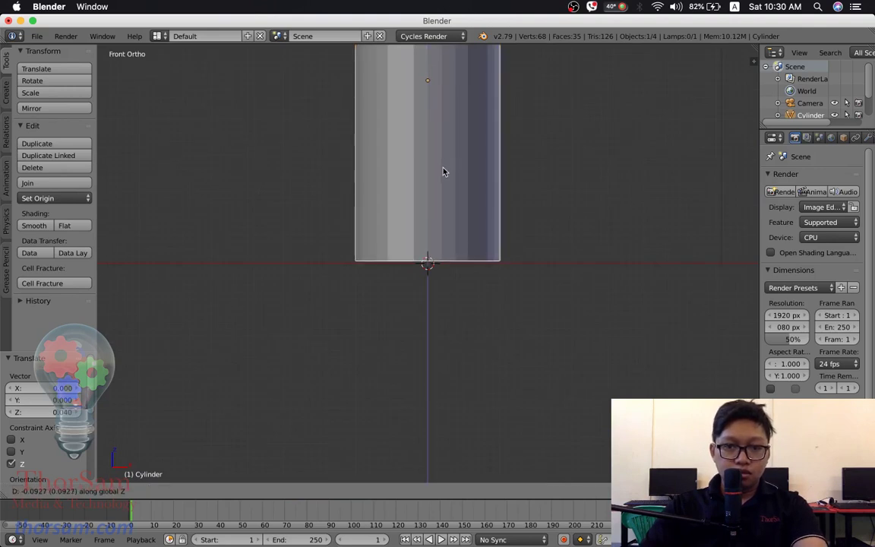
click(445, 172)
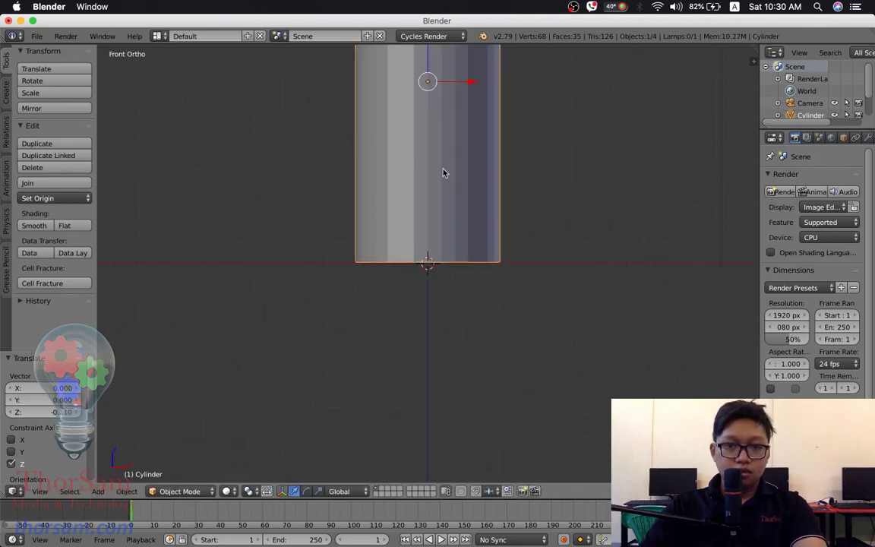
scroll(508, 280, down, 5)
scroll(493, 280, down, 5)
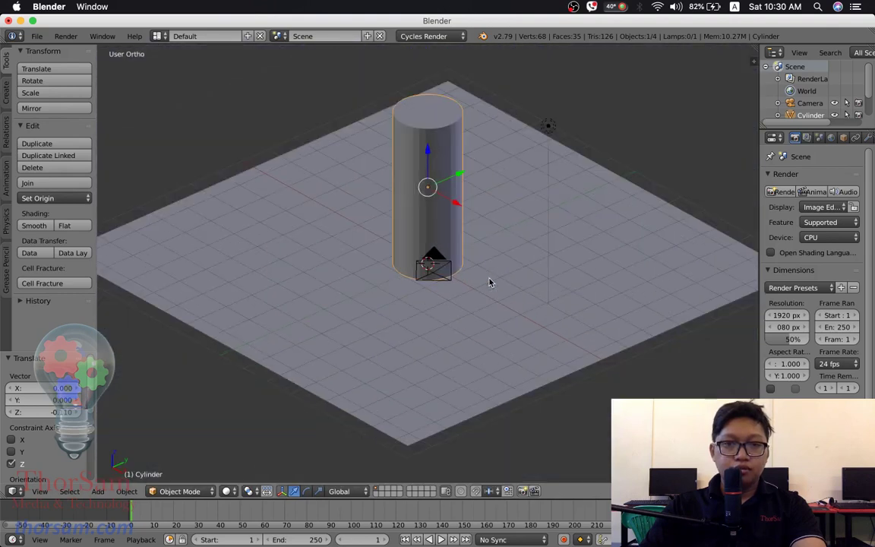
scroll(456, 264, up, 5)
scroll(459, 260, up, 5)
scroll(476, 263, down, 3)
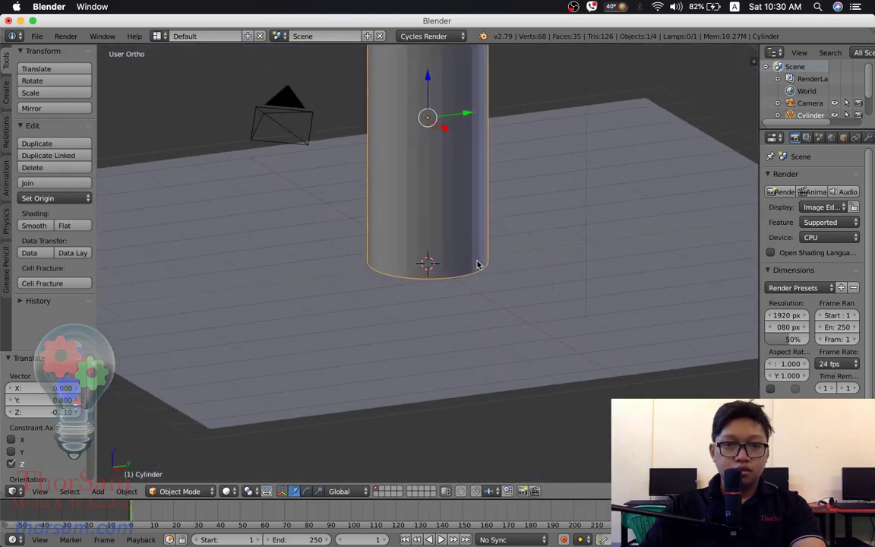
scroll(477, 264, down, 1)
- Return to perspective view and enter Edit Mode on the cylinder
key(KP_5)
scroll(480, 266, down, 2)
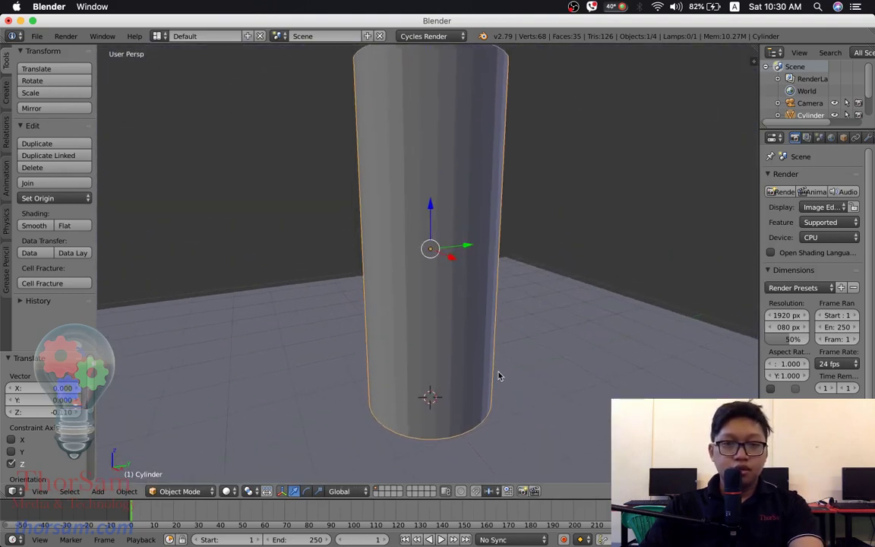
scroll(486, 327, down, 2)
scroll(485, 304, up, 3)
scroll(478, 270, down, 4)
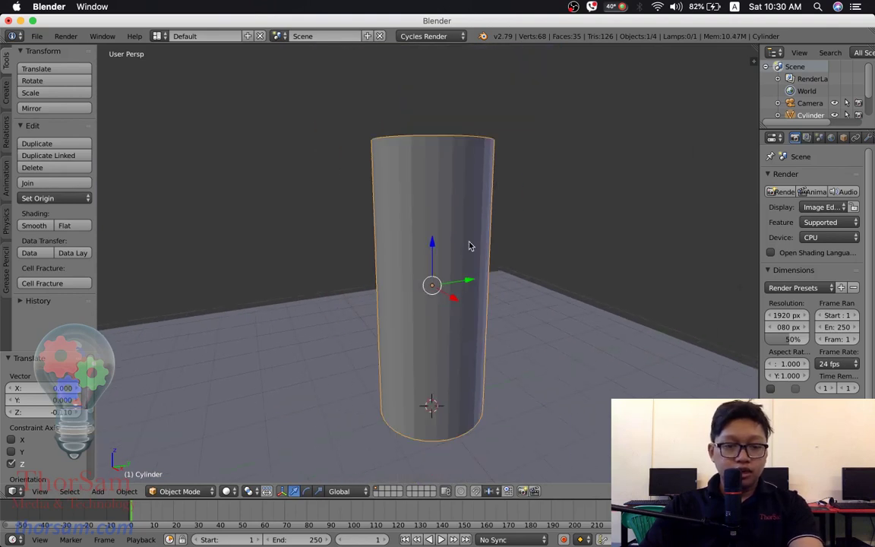
key(Tab)
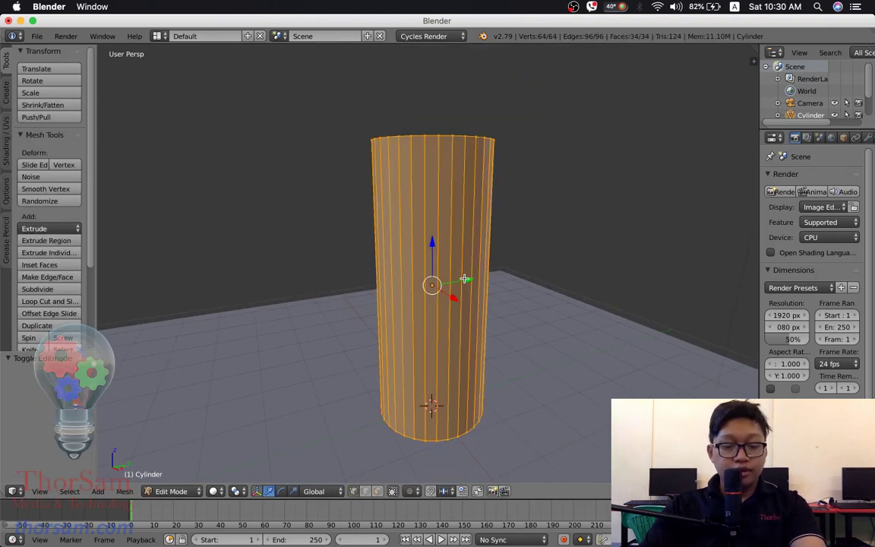
- Add five evenly spaced horizontal loop cuts around the cylinder
key(ctrl+r)
scroll(433, 289, up, 1)
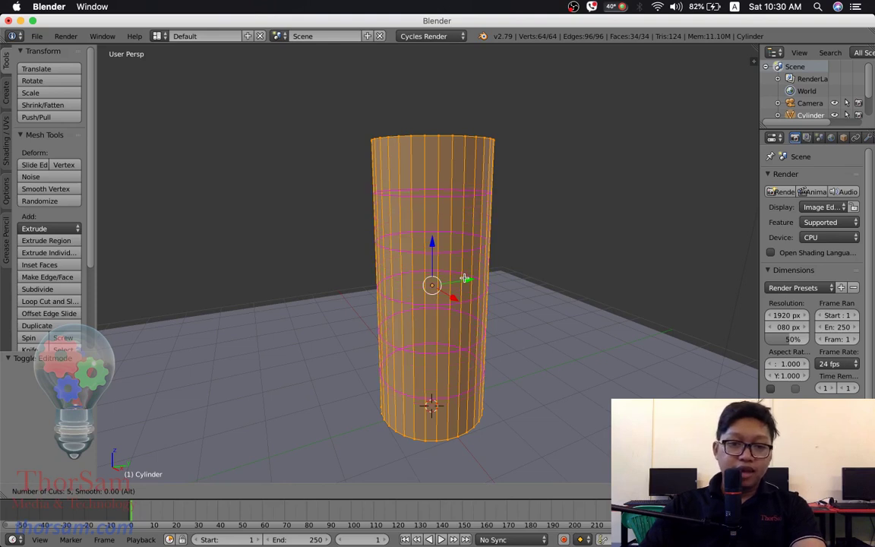
click(465, 280)
right_click(465, 280)
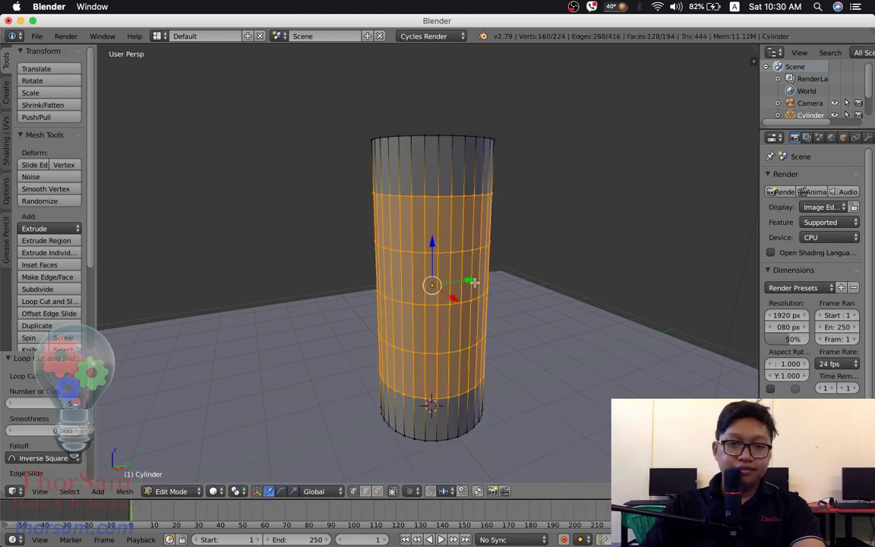
- Show hidden vertices, then select the top edge ring and scale it down to 0.455
middle_drag(474, 282, 411, 308)
click(379, 492)
alt+right_click(495, 199)
key(s)
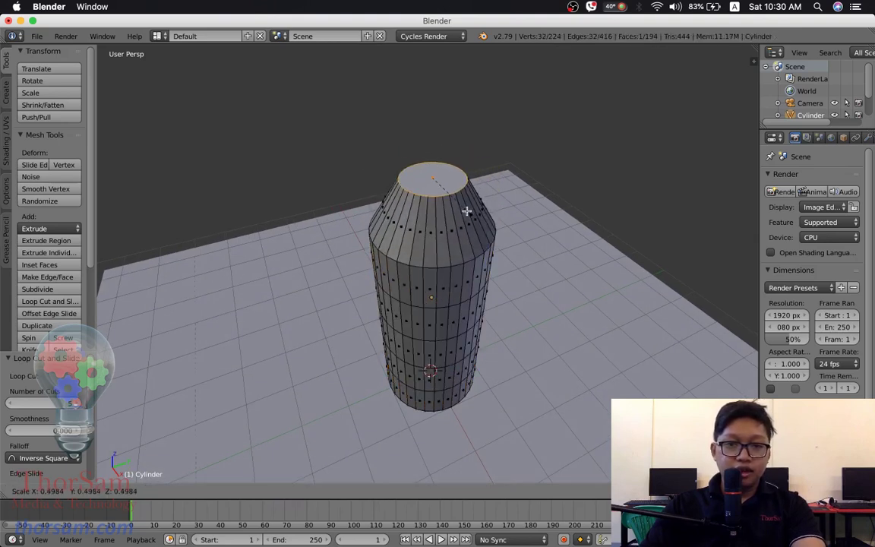
click(463, 206)
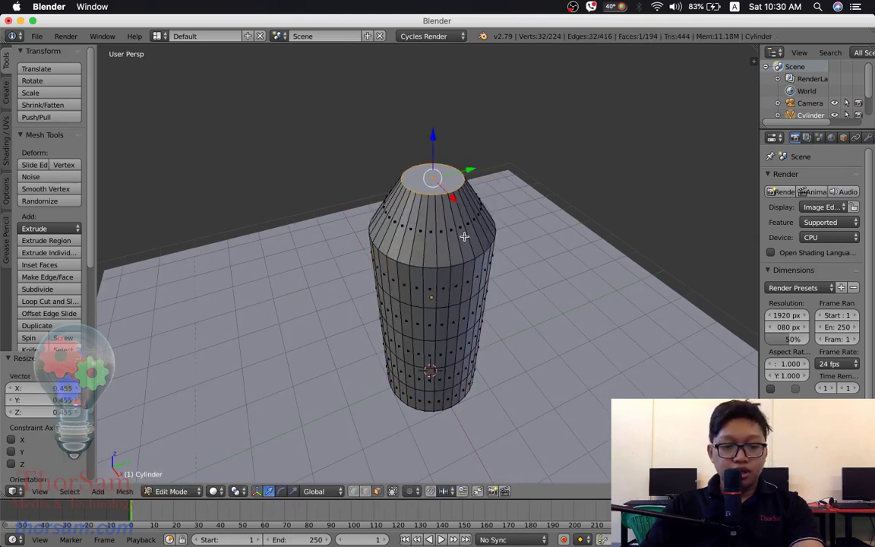
- Try an extra loop cut near the top, then undo it
key(ctrl+r)
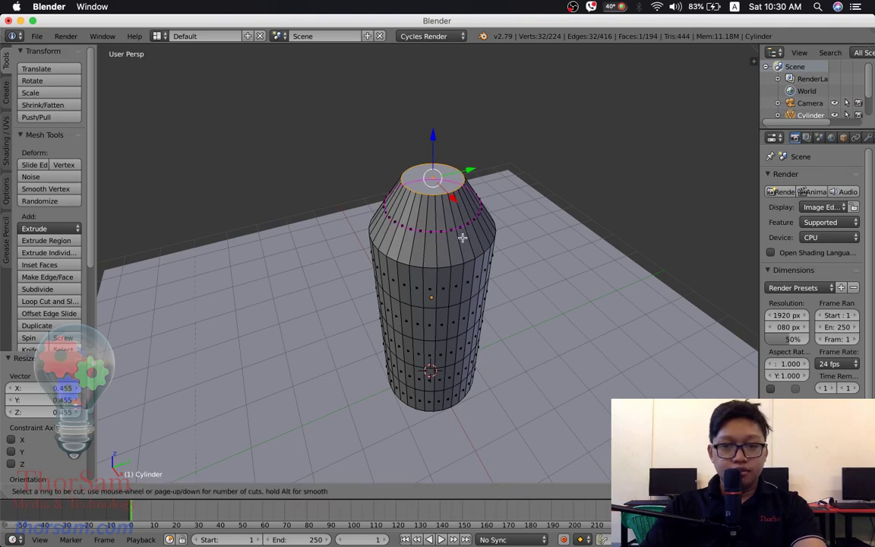
click(462, 238)
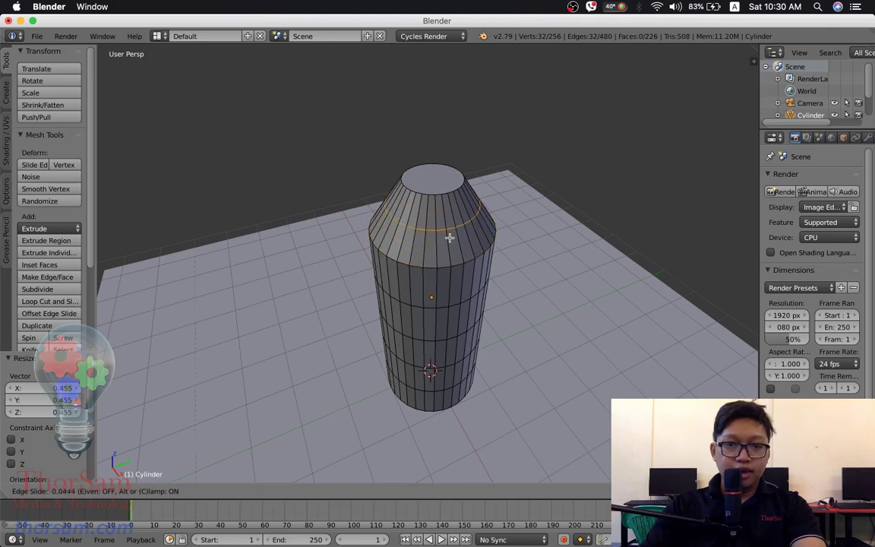
click(450, 241)
scroll(450, 241, up, 1)
key(ctrl+z)
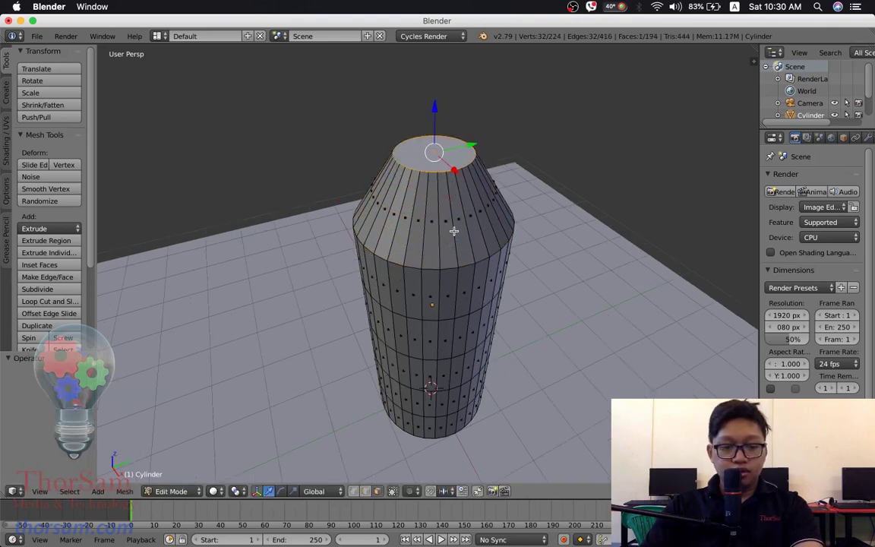
- Add two loop cuts on the tapered top and widen each loop to round it
key(ctrl+r)
scroll(454, 231, up, 1)
click(454, 231)
click(454, 231)
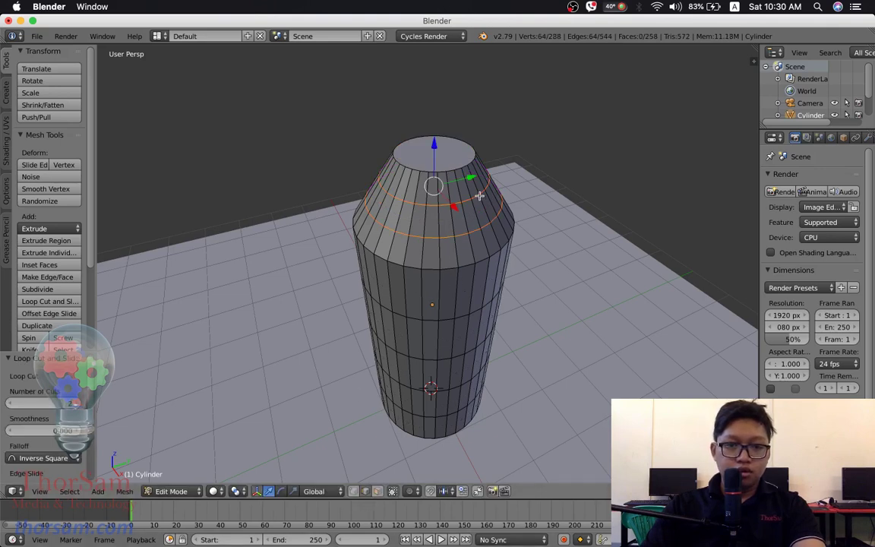
right_click(465, 233)
alt+right_click(465, 233)
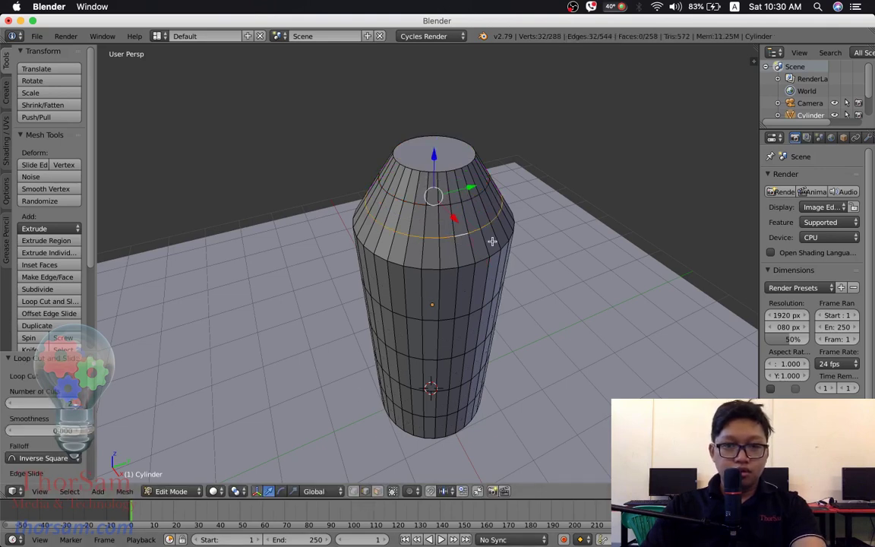
key(s)
click(500, 243)
alt+right_click(455, 202)
key(s)
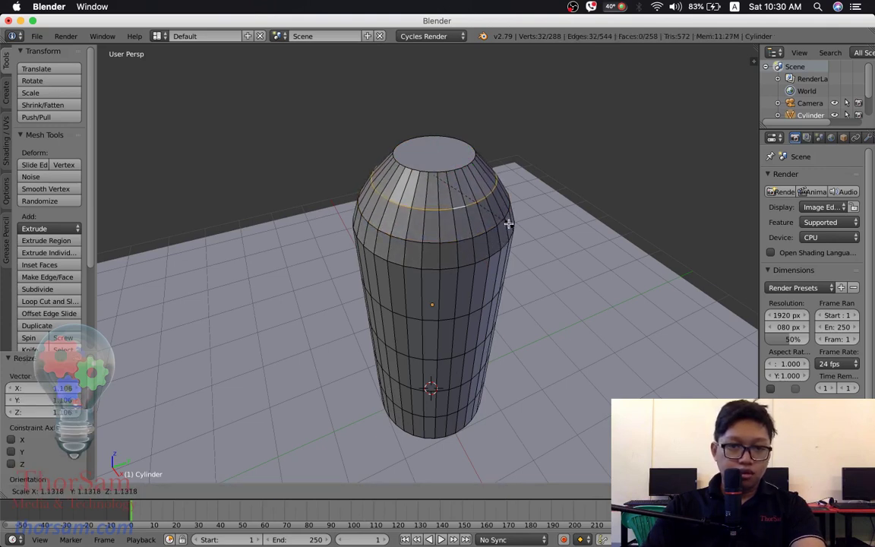
click(509, 227)
- Return to Object Mode and apply smooth shading to the cylinder
middle_drag(542, 270, 528, 275)
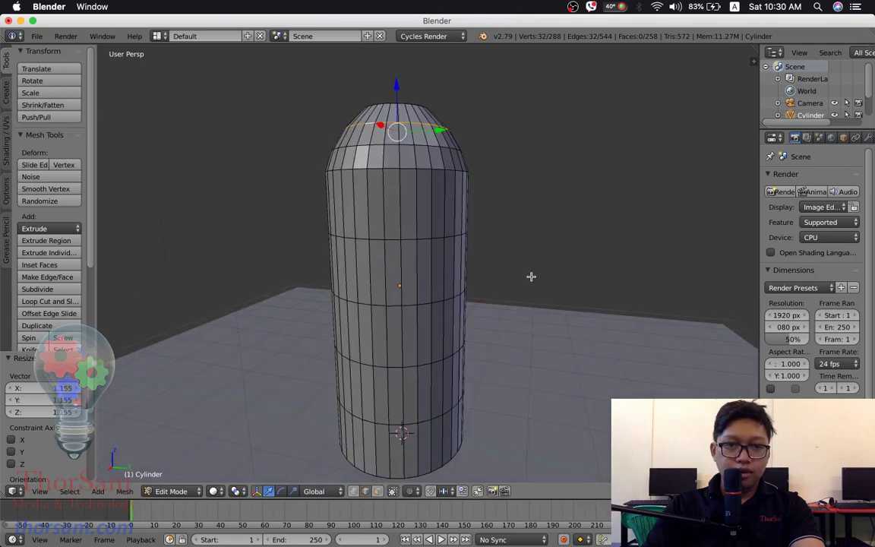
key(Tab)
click(33, 226)
mouse_move(365, 289)
middle_down()
mouse_move(421, 293)
mouse_move(365, 298)
middle_up()
key(KP_1)
scroll(478, 322, up, 2)
scroll(505, 321, down, 3)
mouse_move(508, 320)
middle_down()
mouse_move(502, 307)
mouse_move(517, 332)
mouse_move(509, 328)
middle_up()
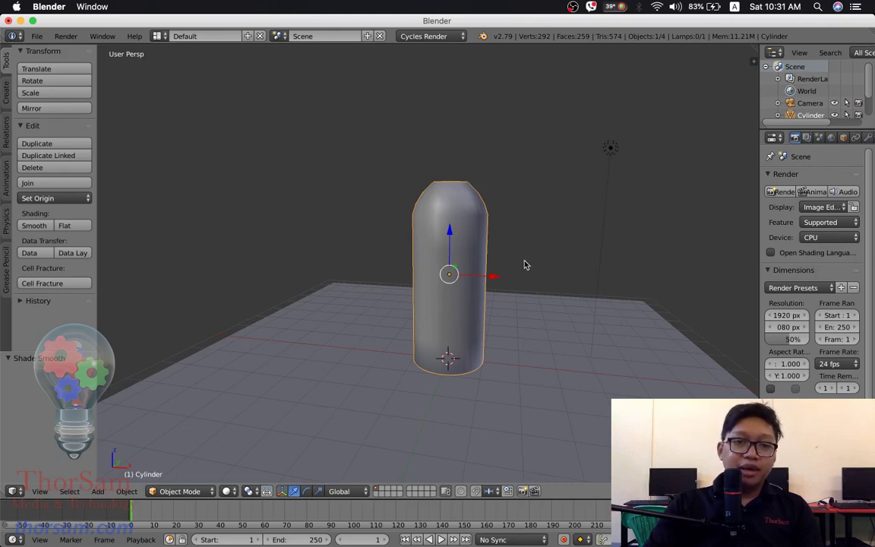
- View the cylinder in Front Ortho and bring up the Shift+A add menu
mouse_move(487, 313)
middle_down()
mouse_move(400, 302)
mouse_move(459, 308)
mouse_move(475, 299)
middle_up()
scroll(468, 303, up, 3)
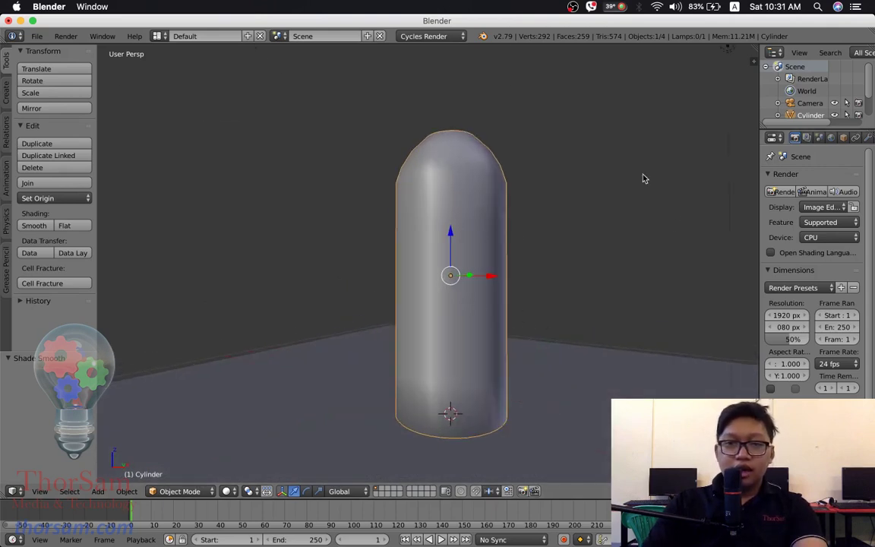
middle_drag(460, 231, 469, 231)
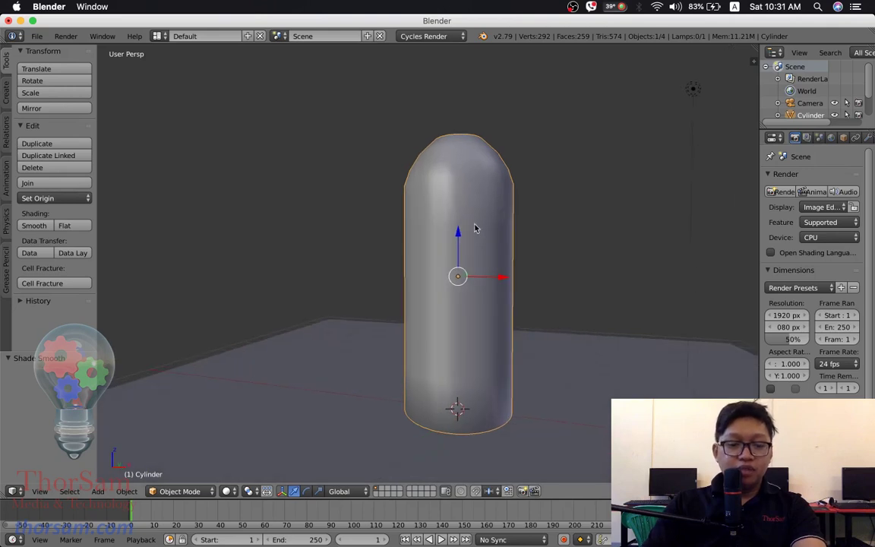
key(KP_1)
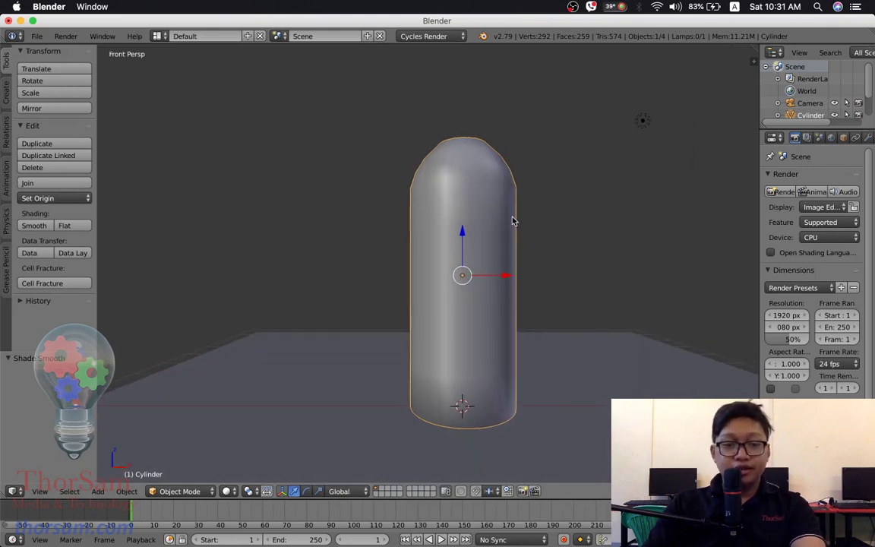
key(KP_5)
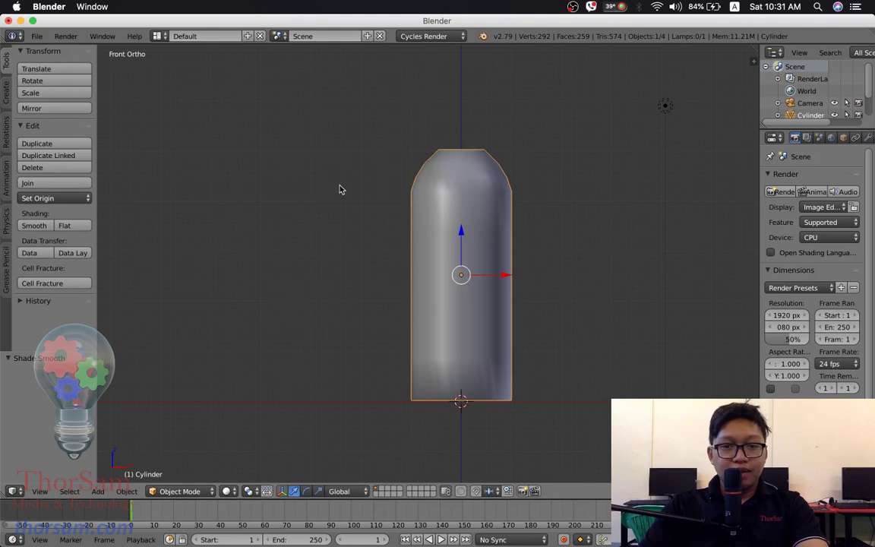
key(shift+a)
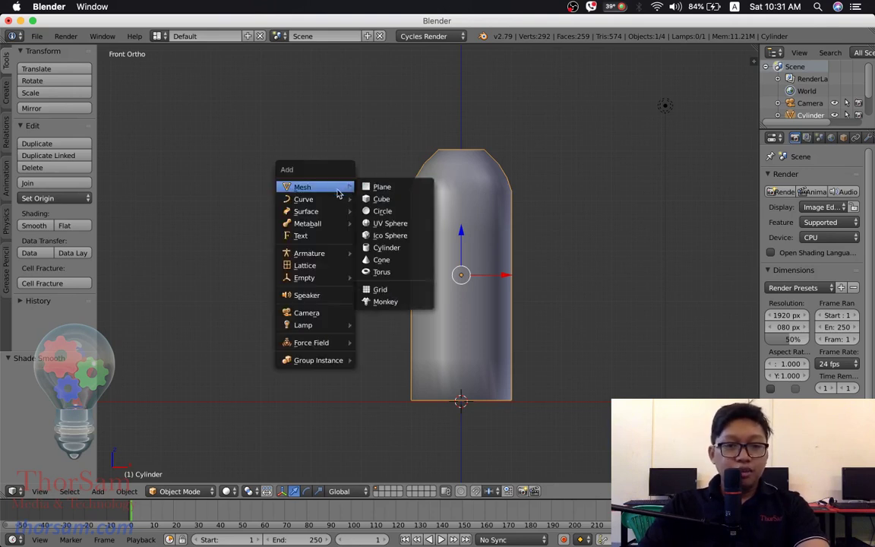
mouse_move(309, 254)
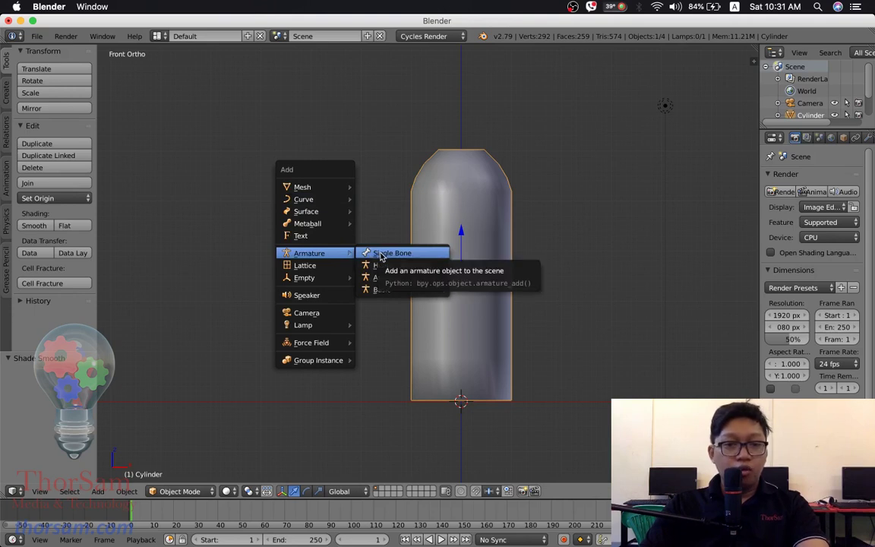
- Add a single-bone armature, move it down into the cylinder's base, and check it in wireframe
click(382, 257)
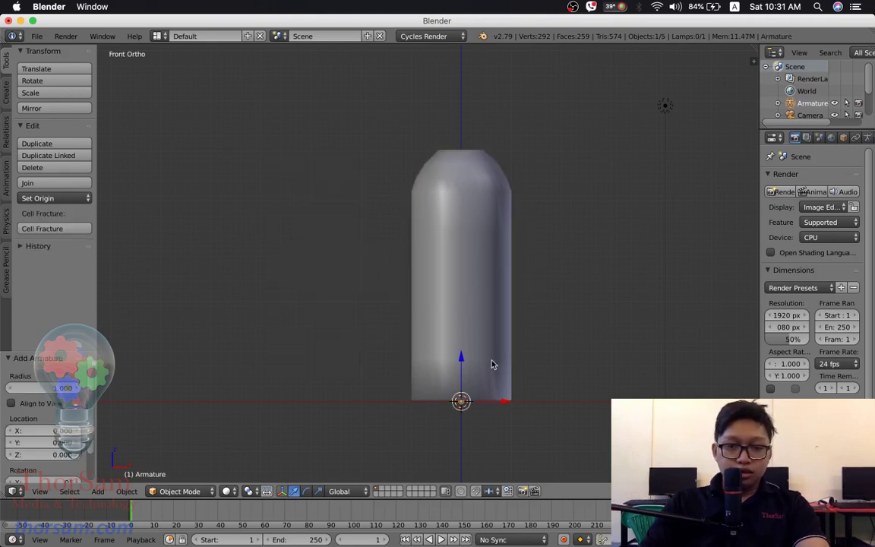
drag(461, 362, 458, 92)
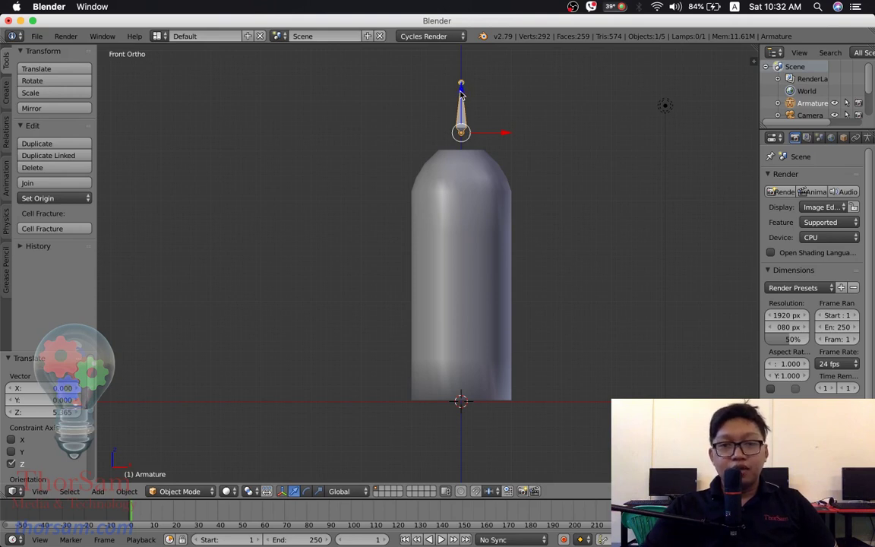
key(g)
key(z)
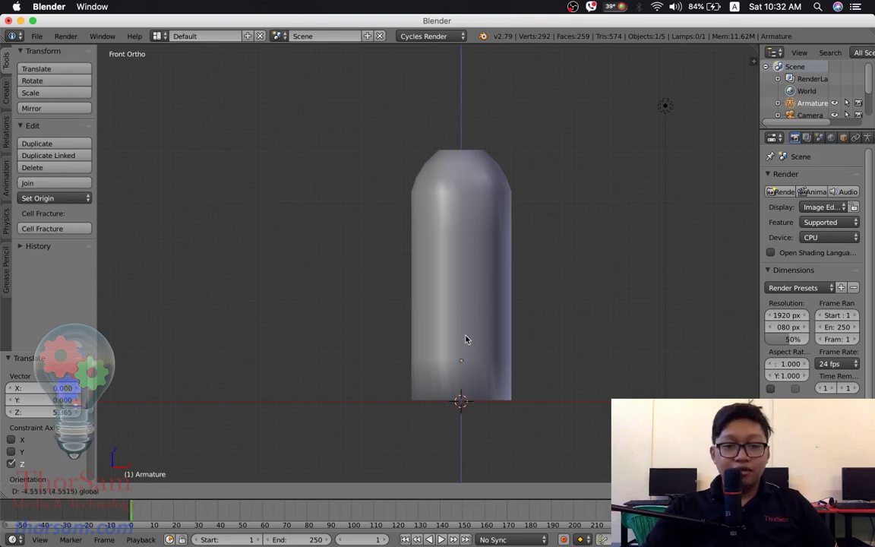
click(466, 358)
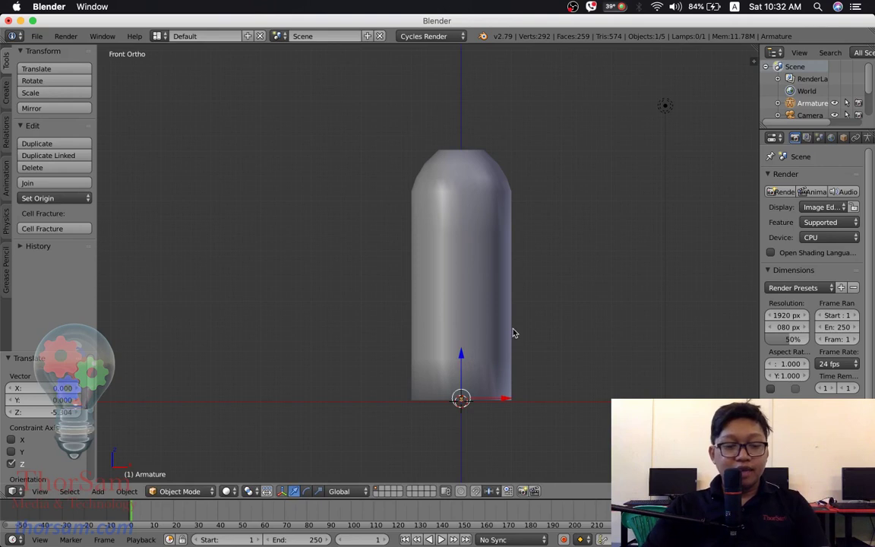
key(z)
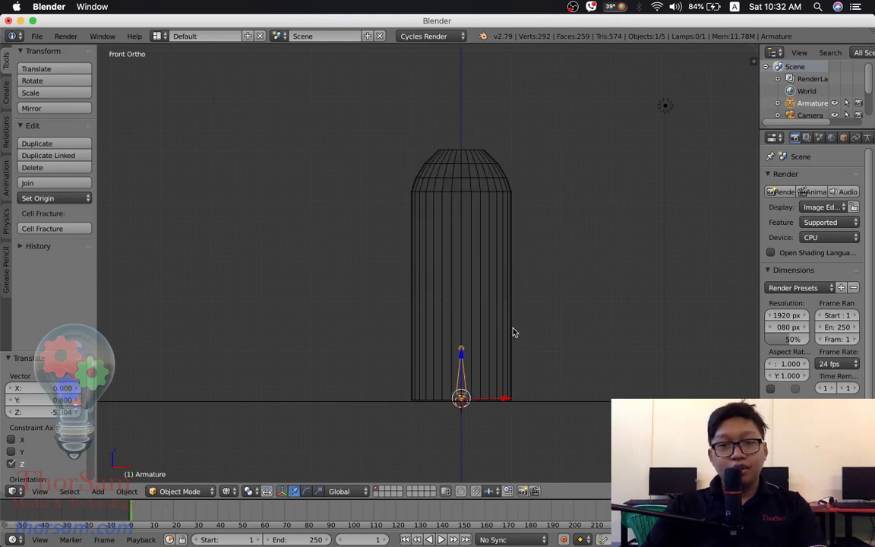
- Back in solid shading, turn on X-Ray in the armature's data properties
key(z)
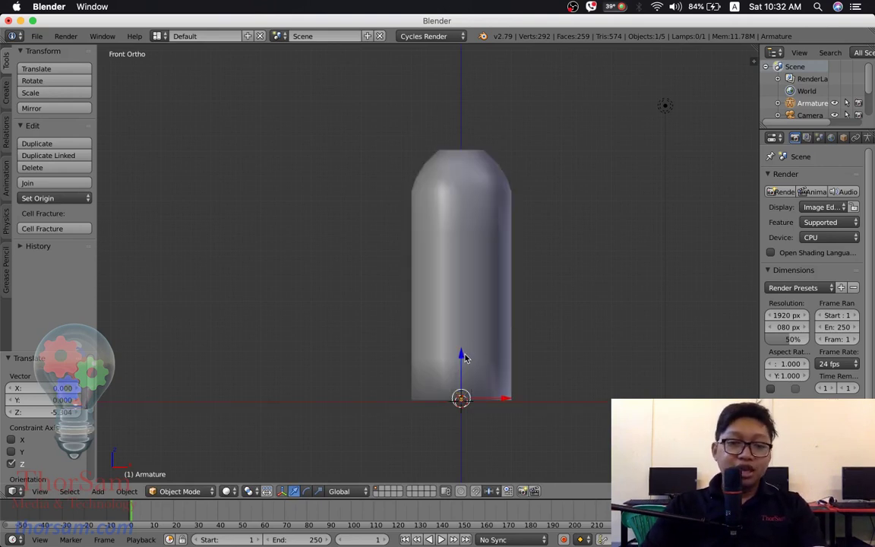
key(g)
click(461, 355)
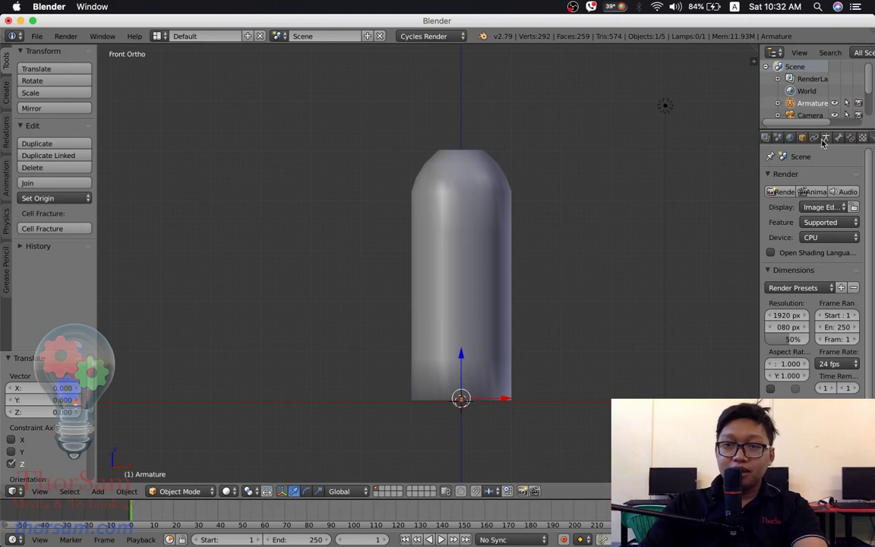
click(826, 138)
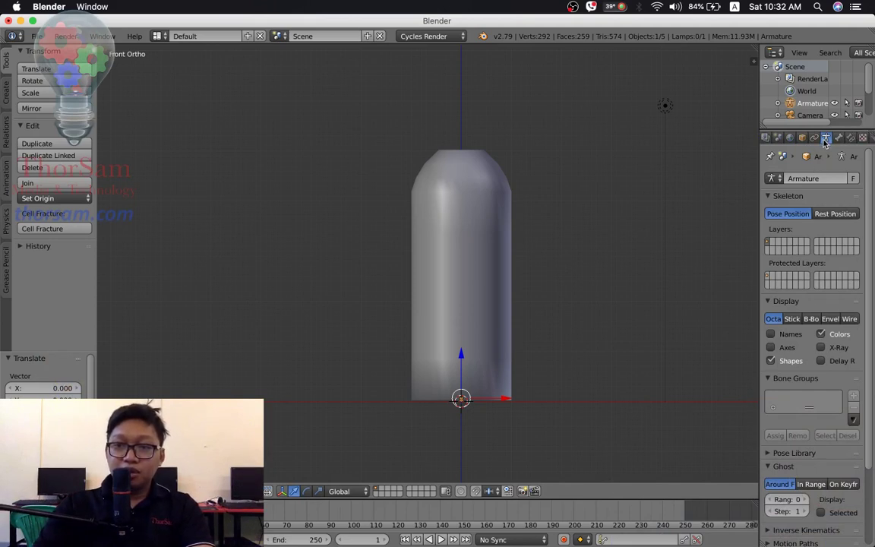
click(821, 348)
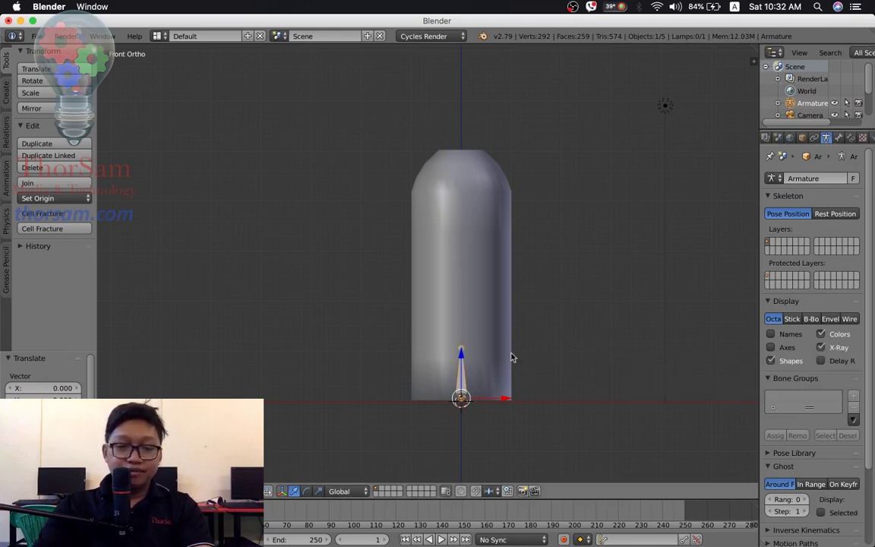
- Inspect the bone inside the cylinder from several angles, then return to front view zoomed in
mouse_move(599, 324)
middle_down()
mouse_move(572, 329)
mouse_move(582, 336)
middle_up()
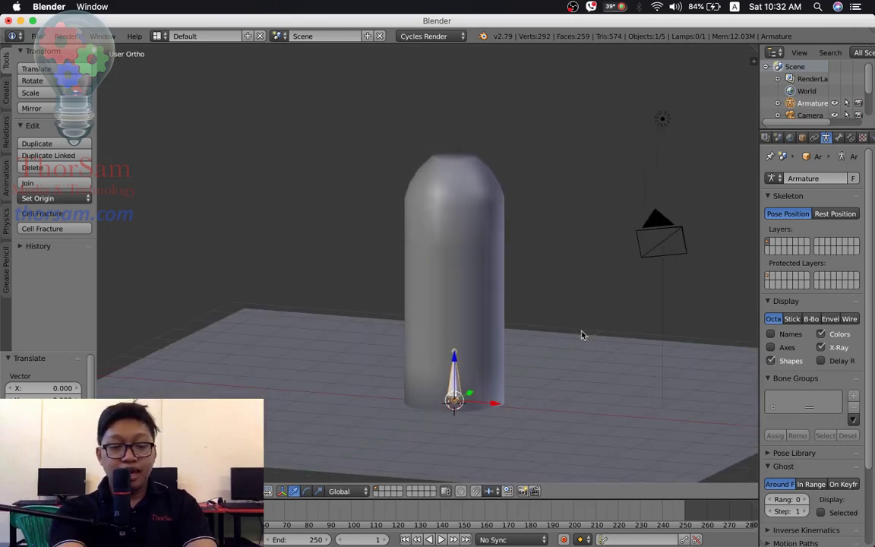
mouse_move(495, 348)
middle_down()
mouse_move(547, 329)
mouse_move(514, 357)
mouse_move(434, 356)
mouse_move(414, 307)
middle_up()
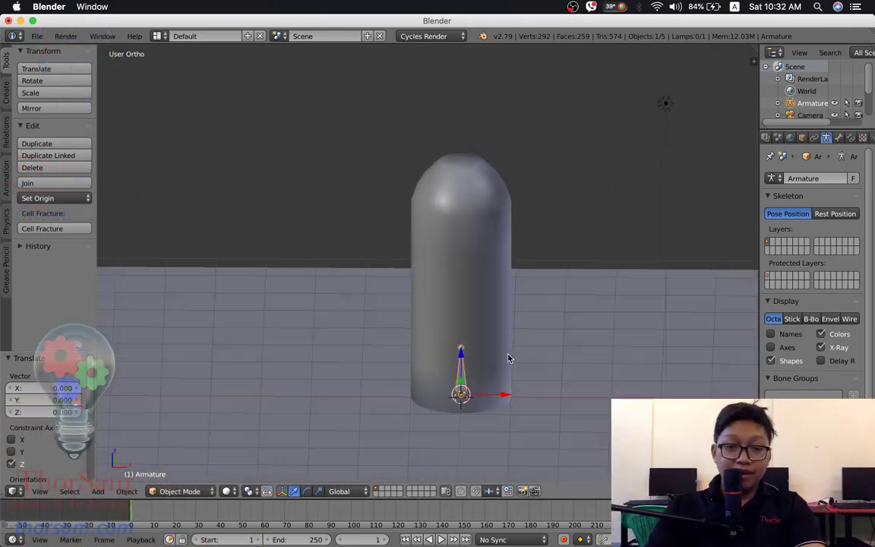
right_click(414, 307)
mouse_move(485, 363)
middle_down()
mouse_move(410, 359)
mouse_move(448, 380)
mouse_move(538, 395)
middle_up()
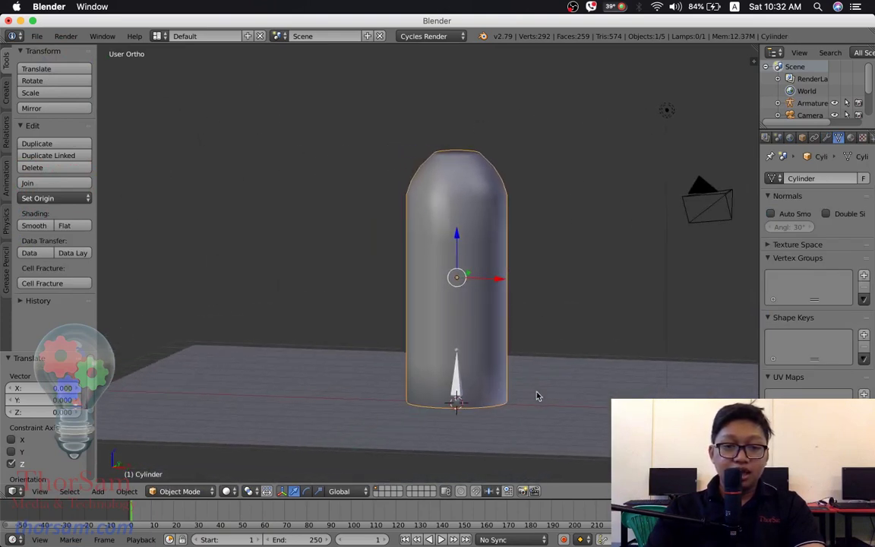
right_click(458, 380)
key(KP_1)
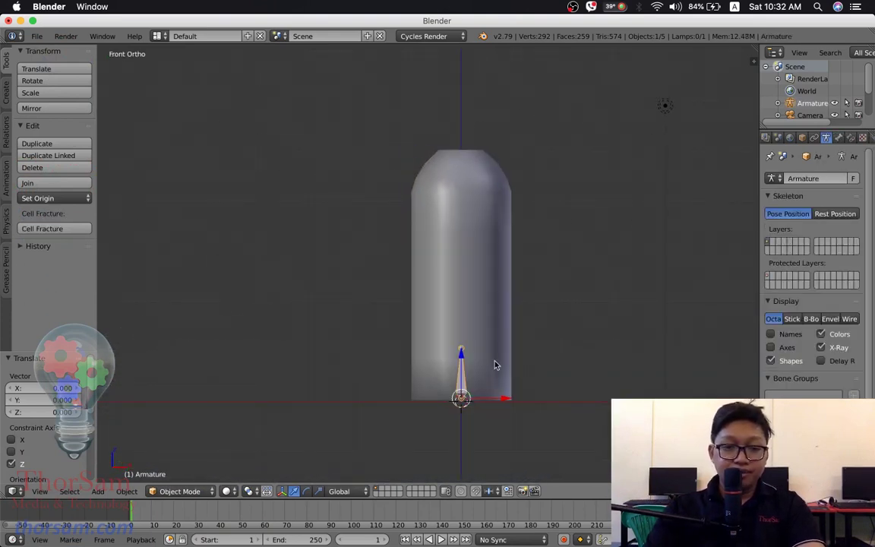
right_click(474, 341)
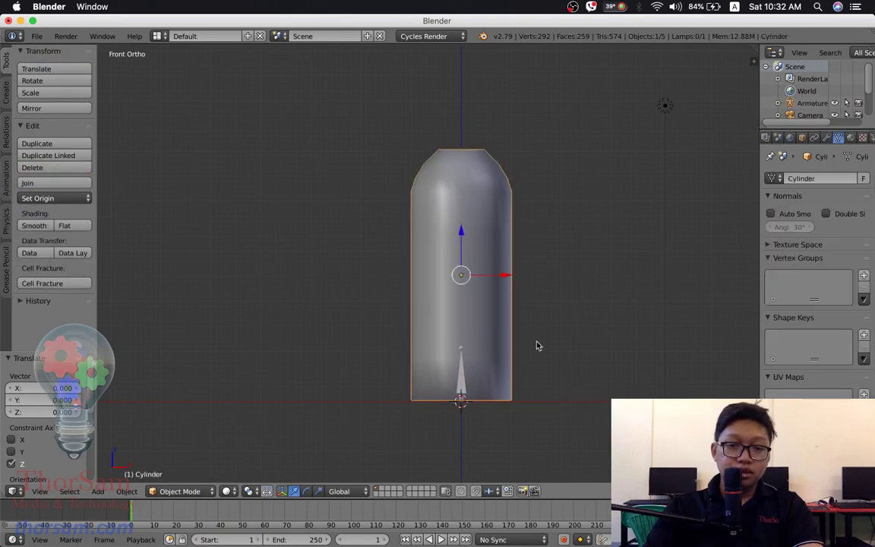
right_click(464, 352)
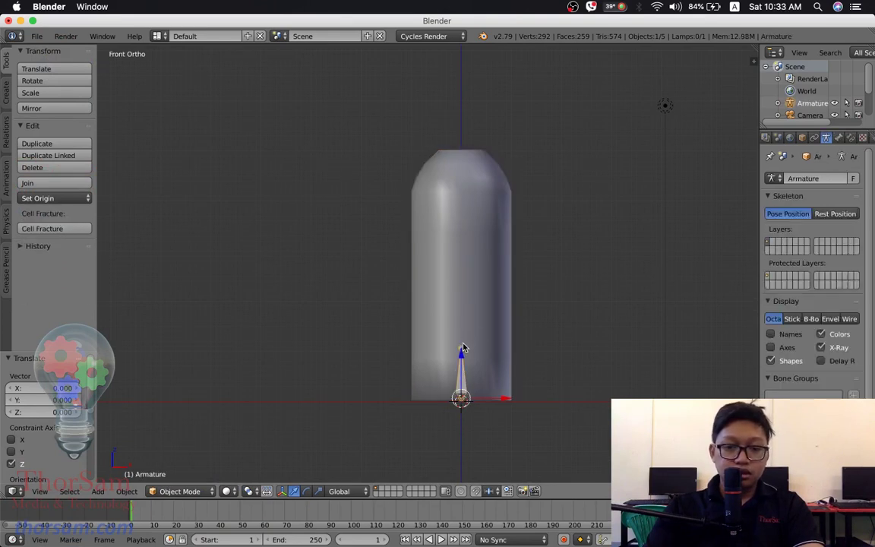
scroll(479, 363, up, 2)
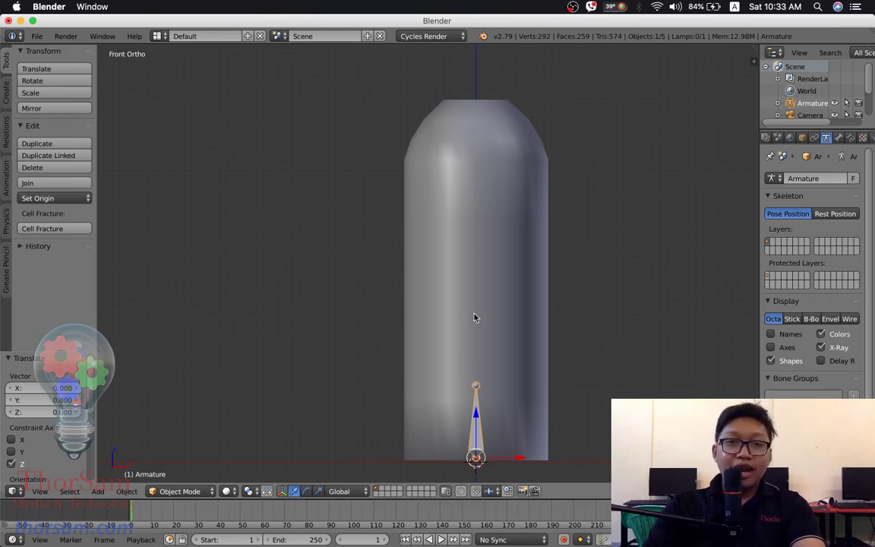
- Enter armature Edit Mode and select the bone and its bottom joint
key(Tab)
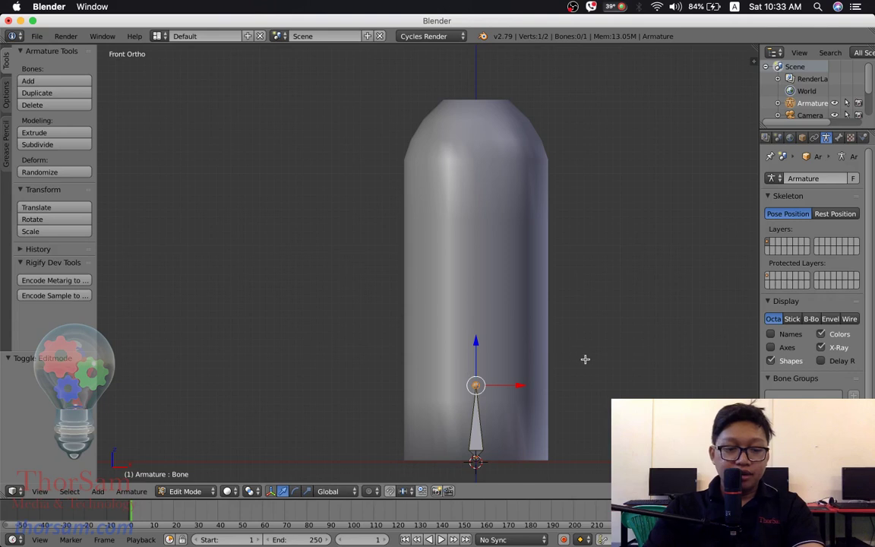
shift+middle_drag(585, 360, 438, 333)
right_click(321, 395)
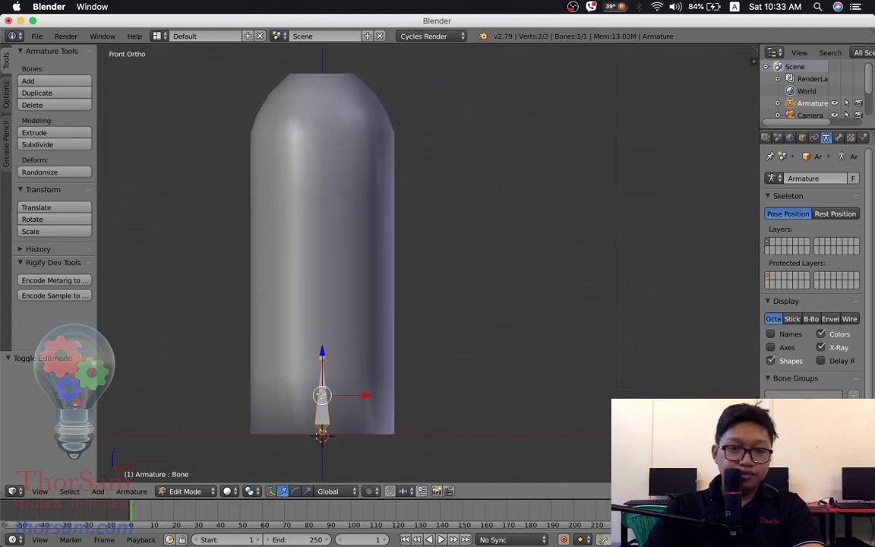
click(322, 354)
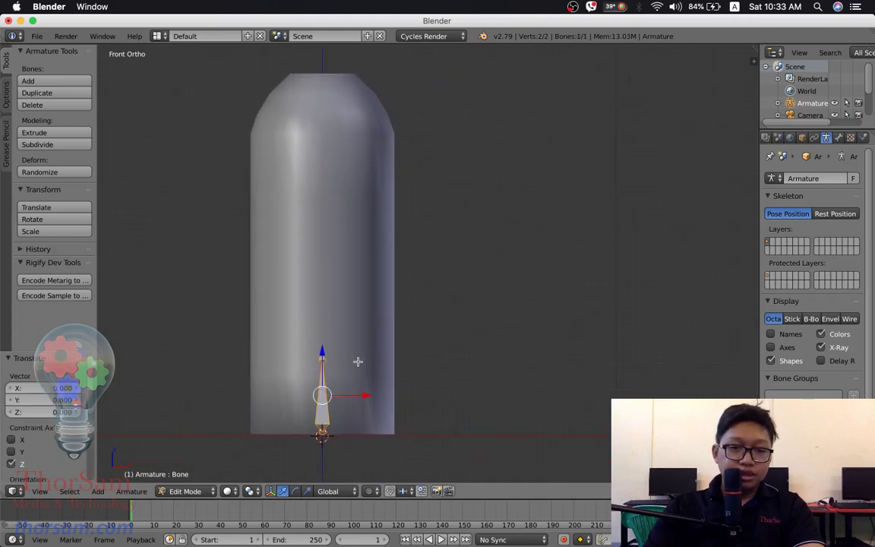
right_click(323, 432)
right_click(329, 410)
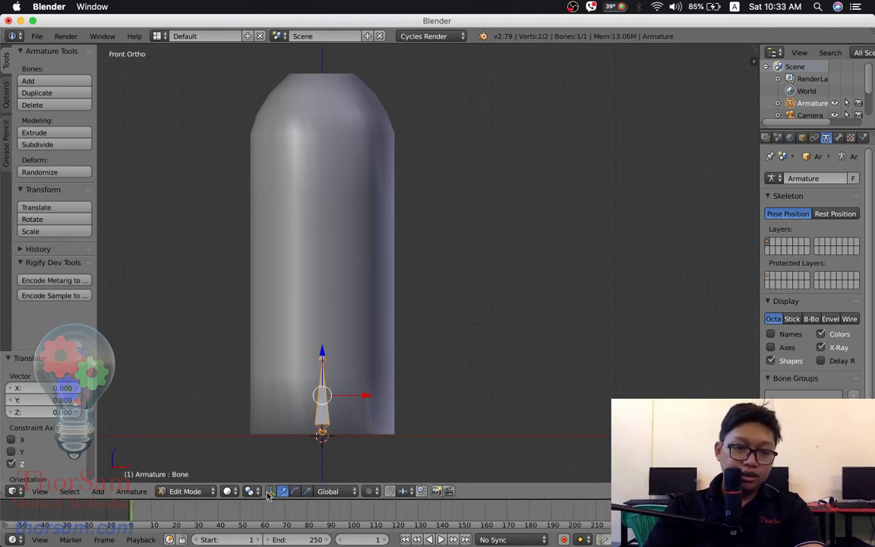
- Disable the transform gizmo and start moving the bone tip along Z
click(270, 491)
right_click(322, 354)
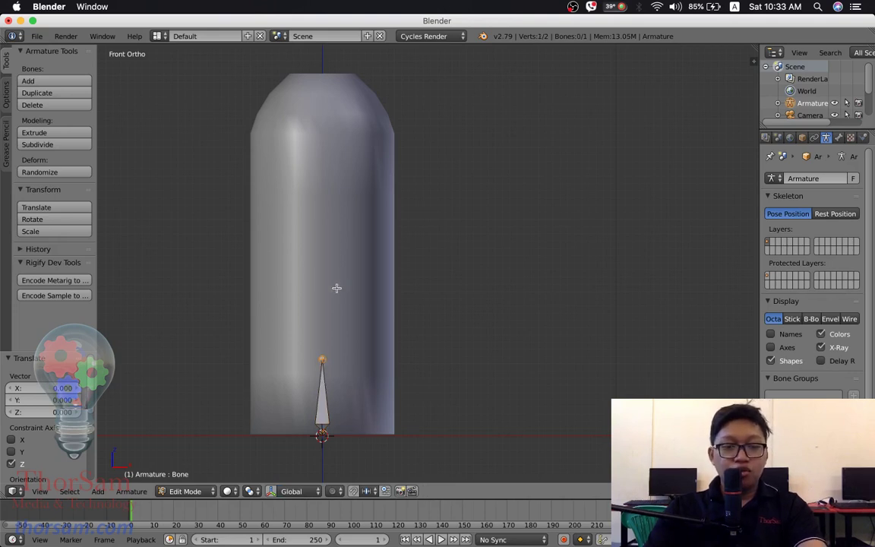
key(g)
key(z)
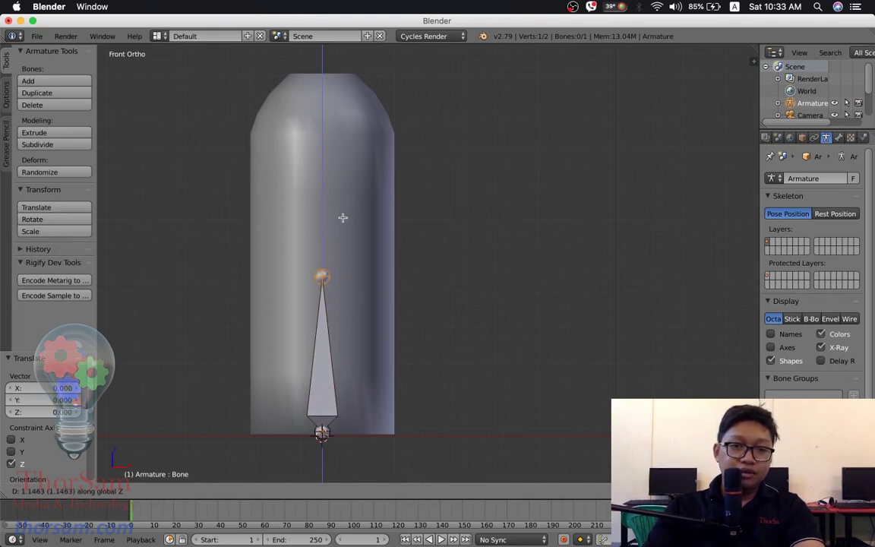
- Raise the first bone's tip 1 unit, then extrude a second bone straight up to the cylinder top
text(1)
key(Return)
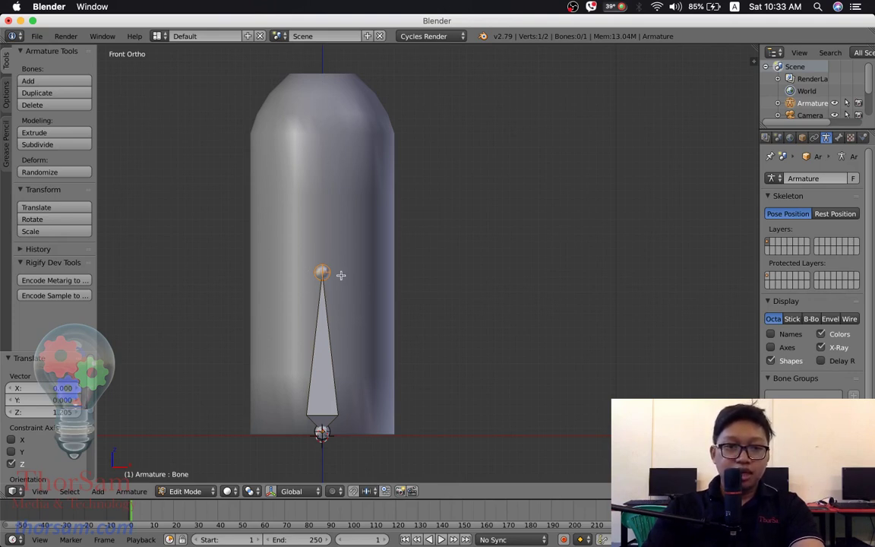
key(e)
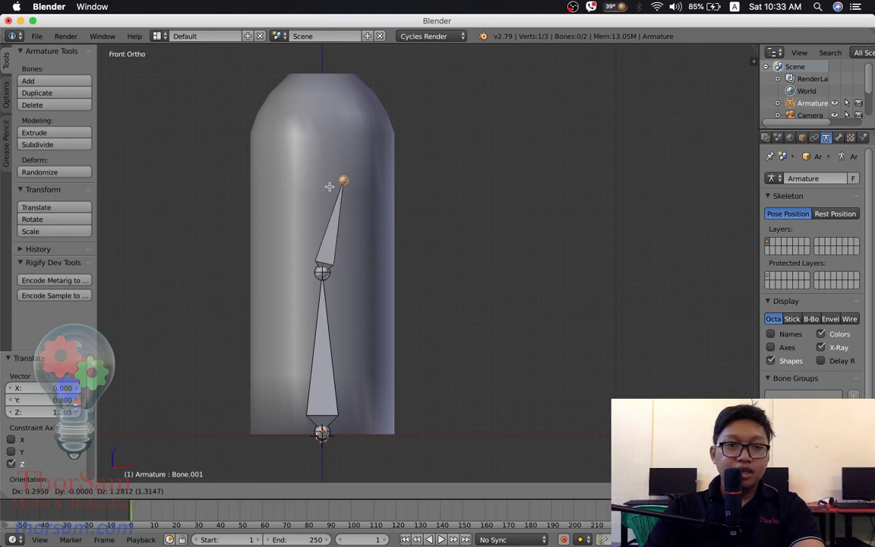
key(z)
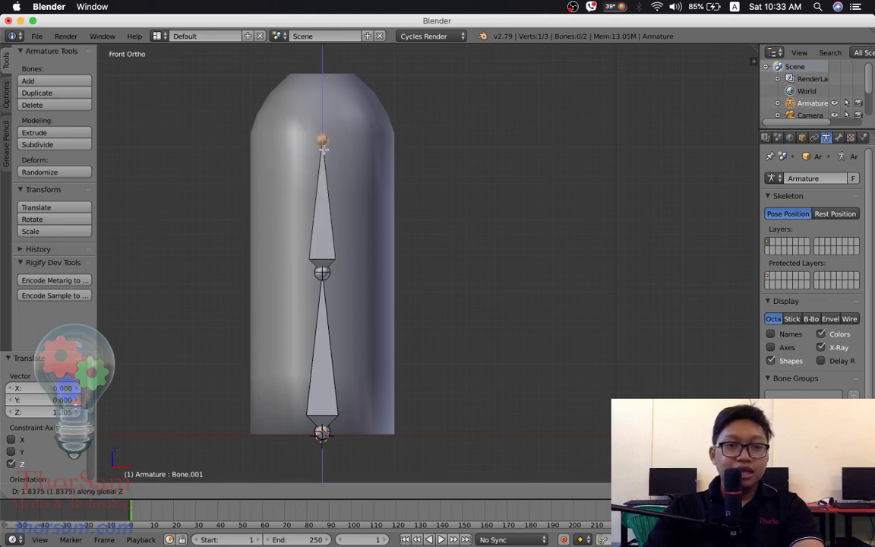
click(327, 112)
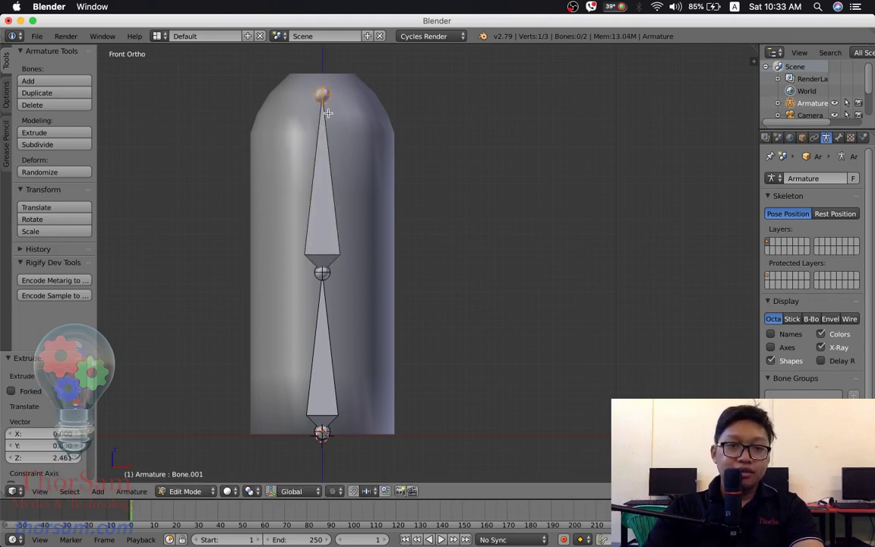
- Orbit and zoom the view to check both bones inside the cylinder
scroll(346, 353, up, 1)
scroll(358, 368, down, 3)
middle_drag(359, 369, 304, 293)
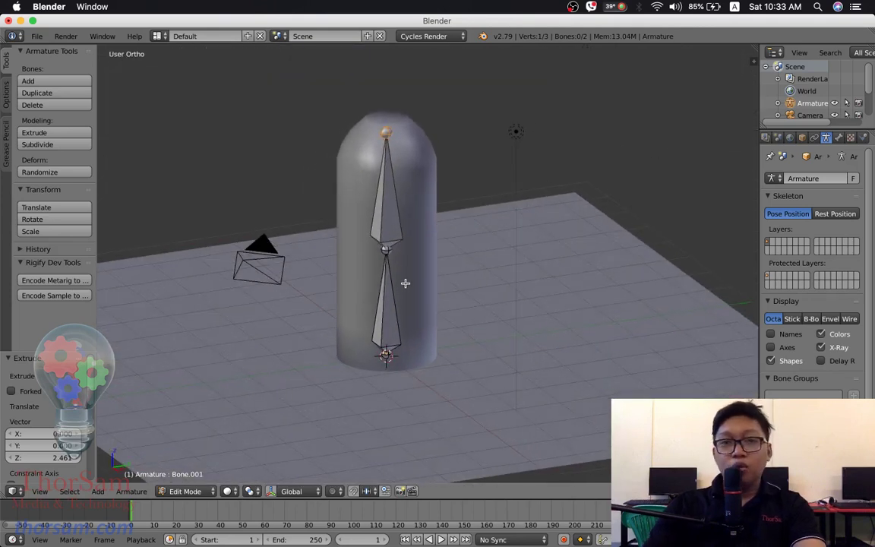
mouse_move(398, 327)
middle_down()
mouse_move(428, 317)
mouse_move(475, 326)
mouse_move(527, 307)
mouse_move(442, 317)
middle_up()
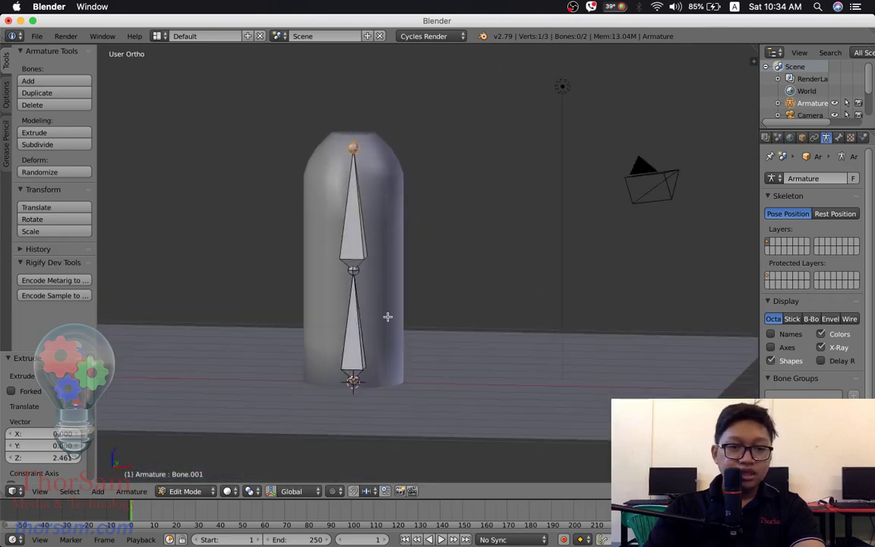
scroll(387, 316, up, 2)
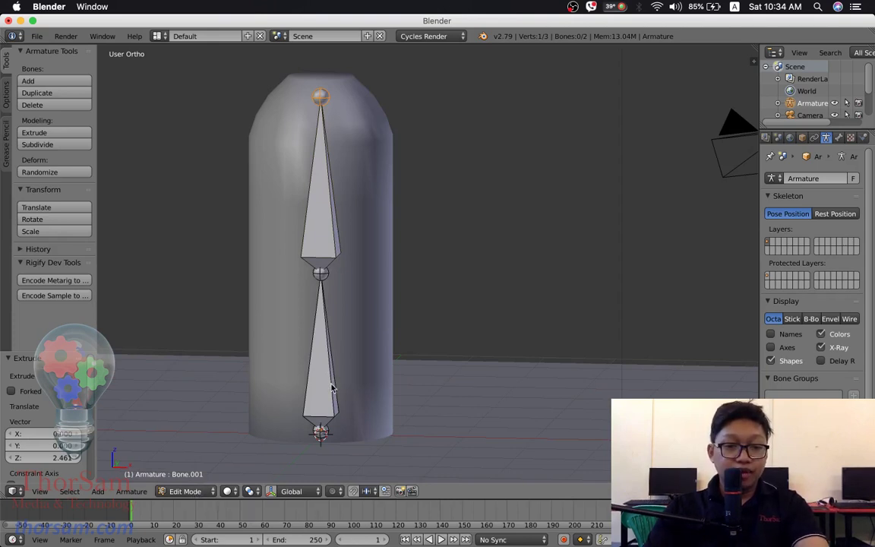
- Return to Object Mode and alternate selecting the capsule mesh and the armature
key(Tab)
mouse_move(356, 336)
middle_down()
mouse_move(375, 357)
mouse_move(371, 209)
middle_up()
right_click(381, 190)
right_click(339, 332)
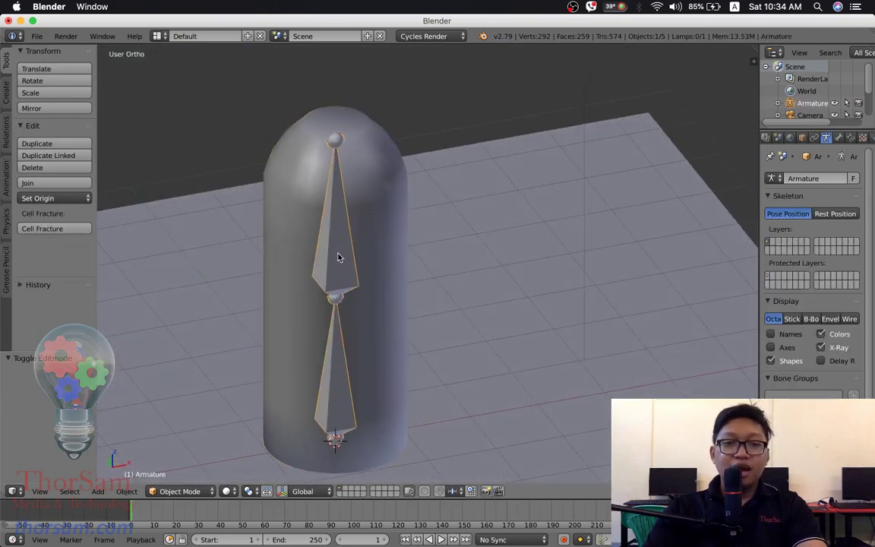
right_click(389, 210)
right_click(332, 280)
right_click(398, 218)
right_click(340, 282)
- Test-move the armature and then the capsule, undoing each move
key(g)
click(518, 239)
key(ctrl+z)
right_click(354, 199)
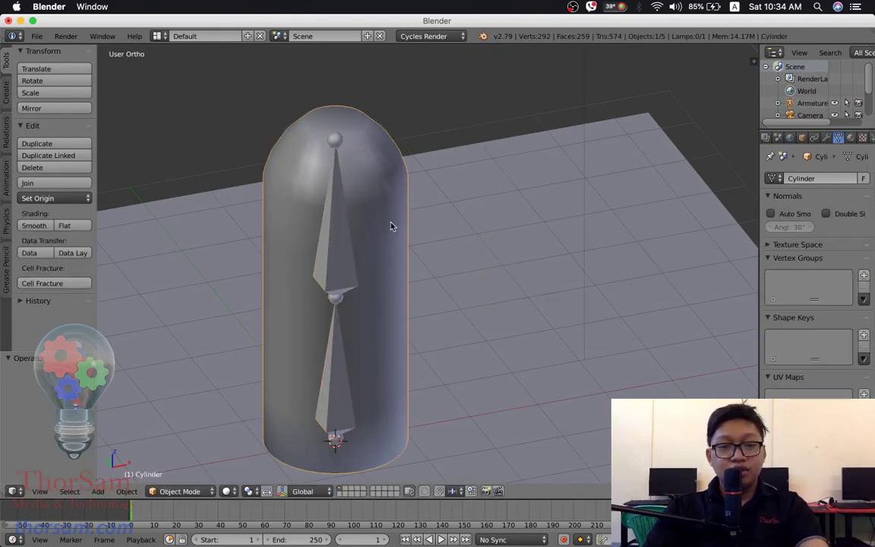
key(g)
click(528, 139)
key(ctrl+z)
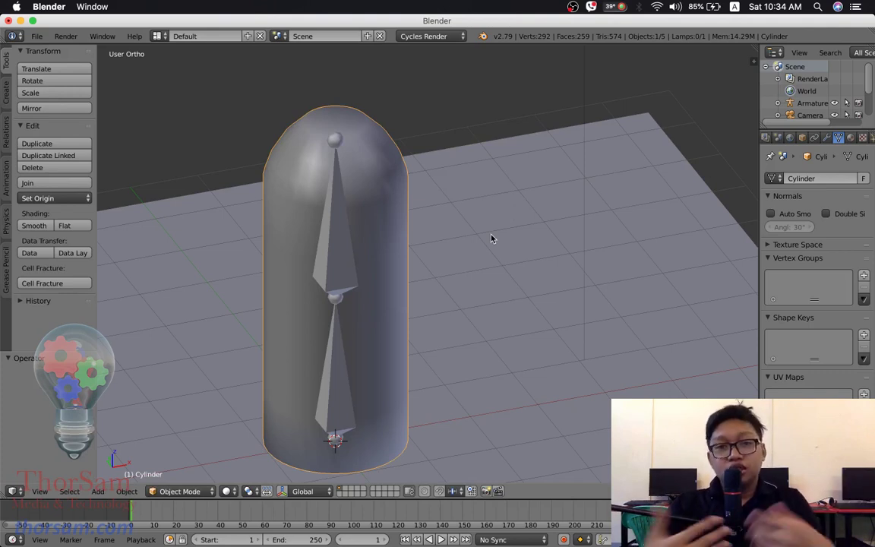
- Select the armature together with the capsule and bring up the Ctrl+P parenting options
right_click(349, 283)
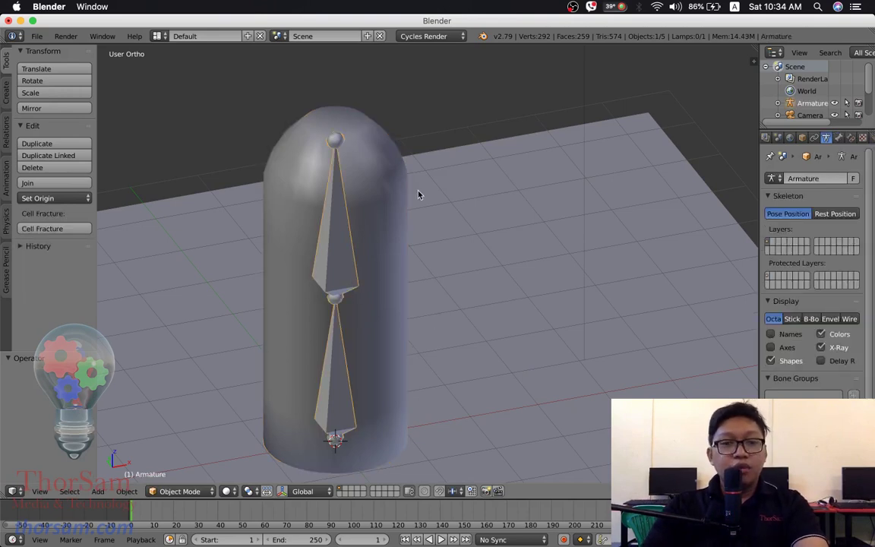
shift+right_click(382, 149)
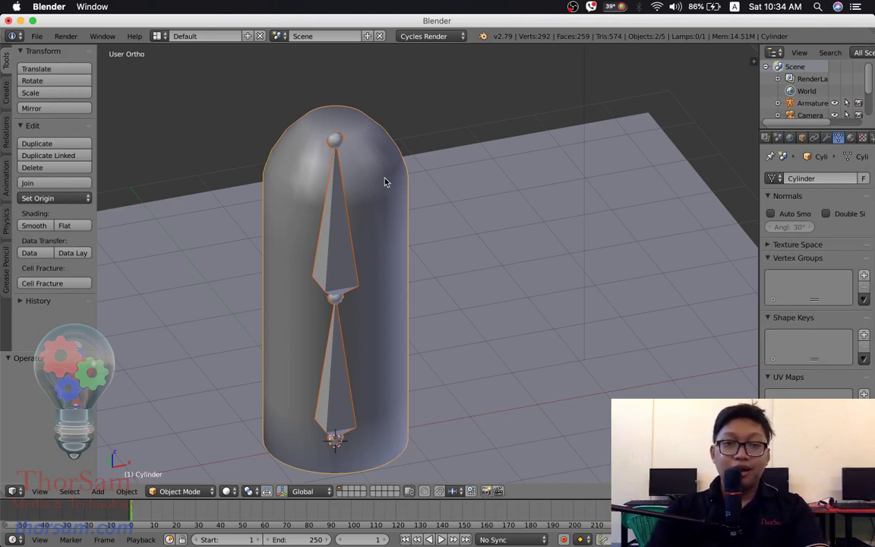
key(ctrl+p)
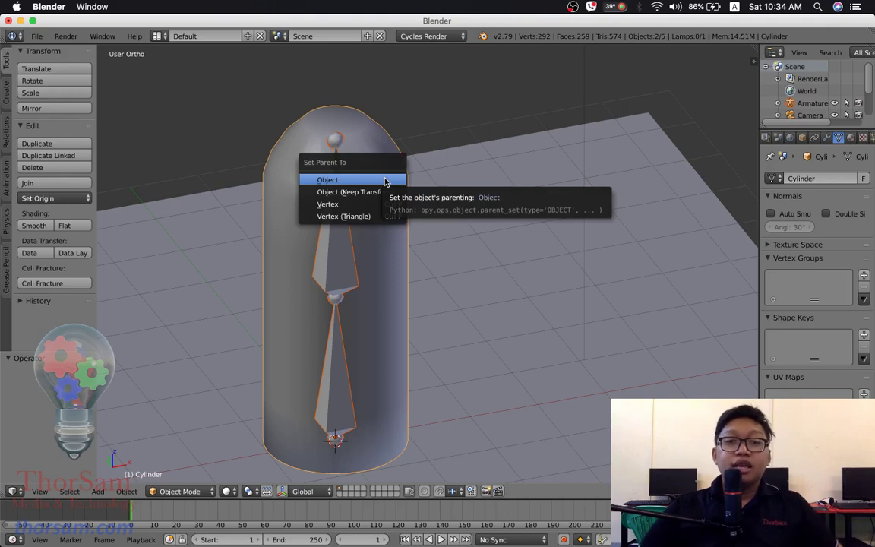
- Dismiss the parenting menu, reselect the capsule, and add the armature last as the active object
click(385, 181)
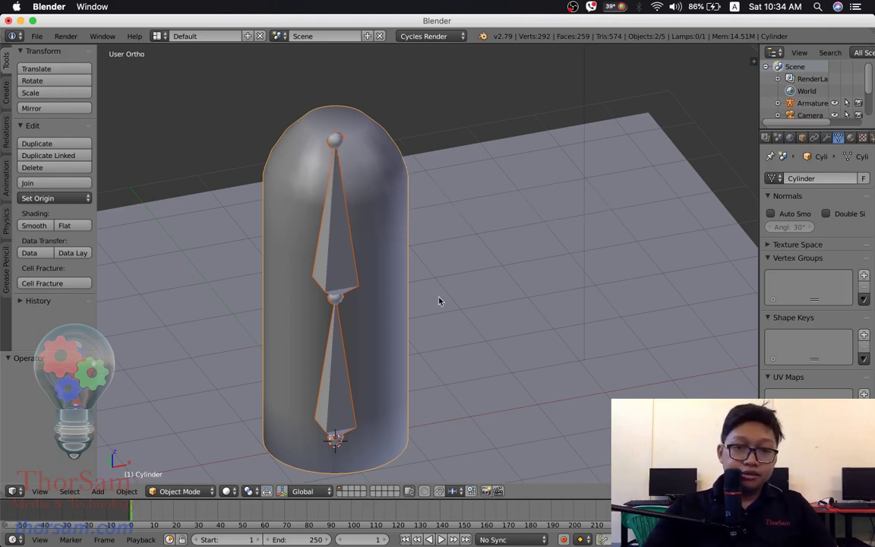
key(ctrl+p)
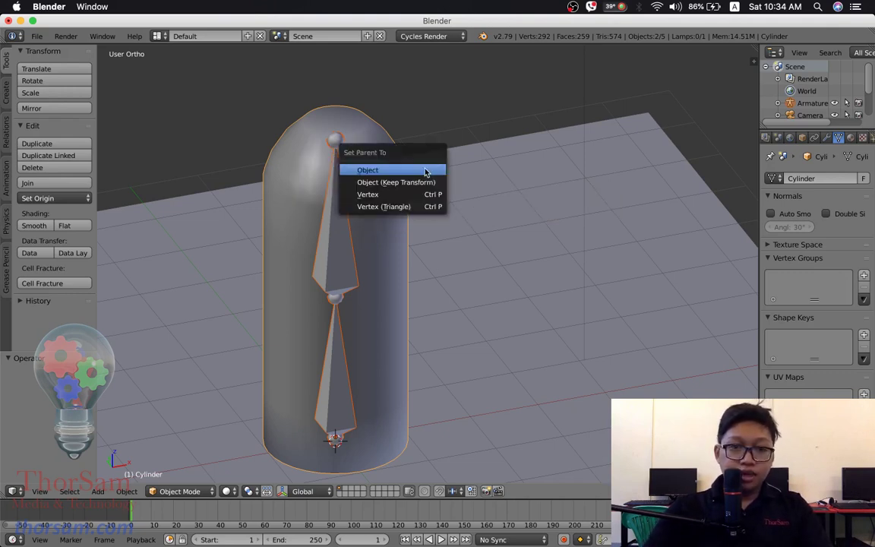
right_click(446, 145)
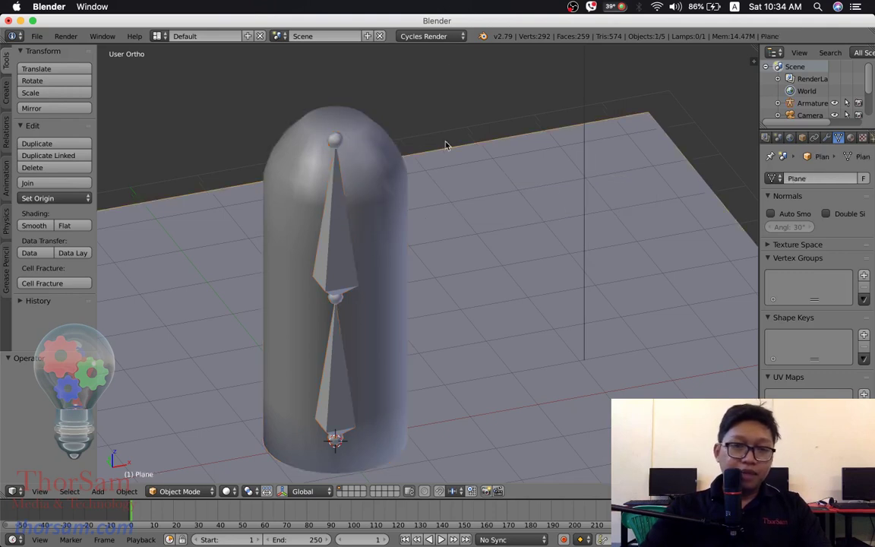
shift+right_click(367, 159)
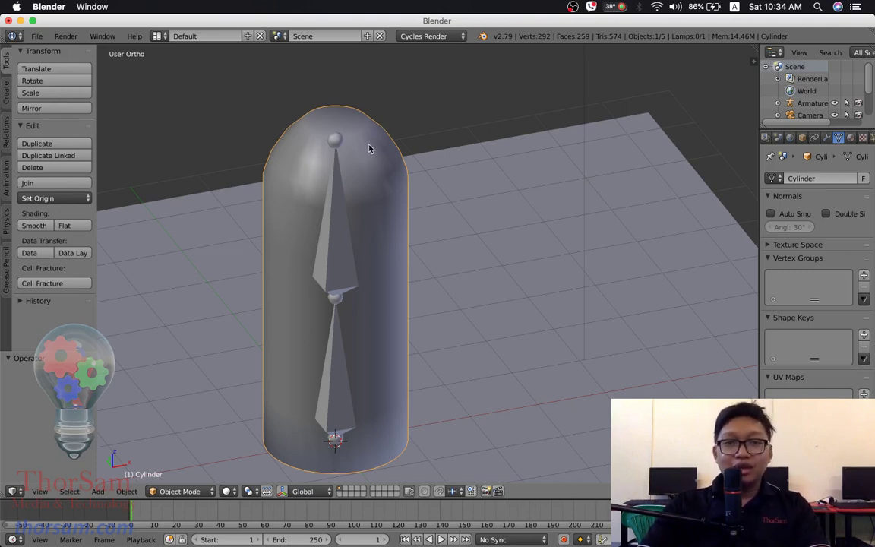
shift+right_click(340, 263)
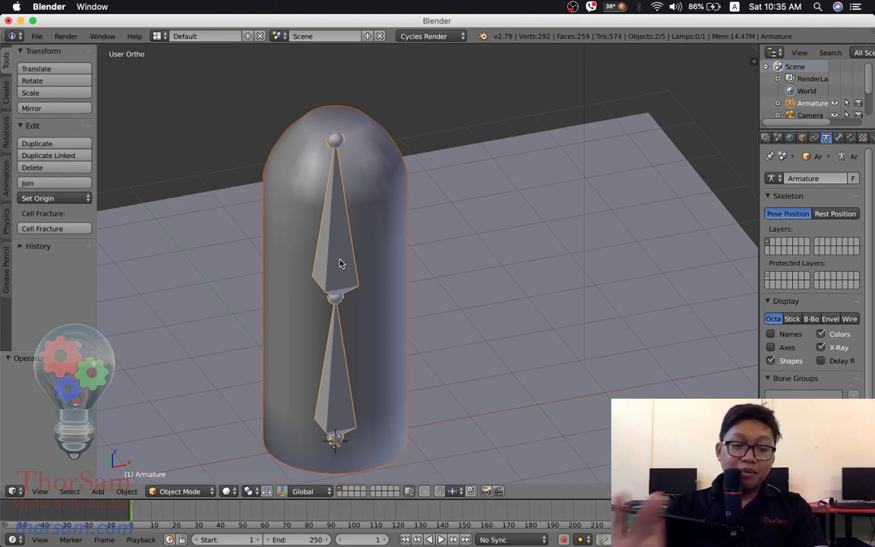
- Parent the capsule to the armature with Ctrl+P > Armature Deform With Automatic Weights
key(ctrl+p)
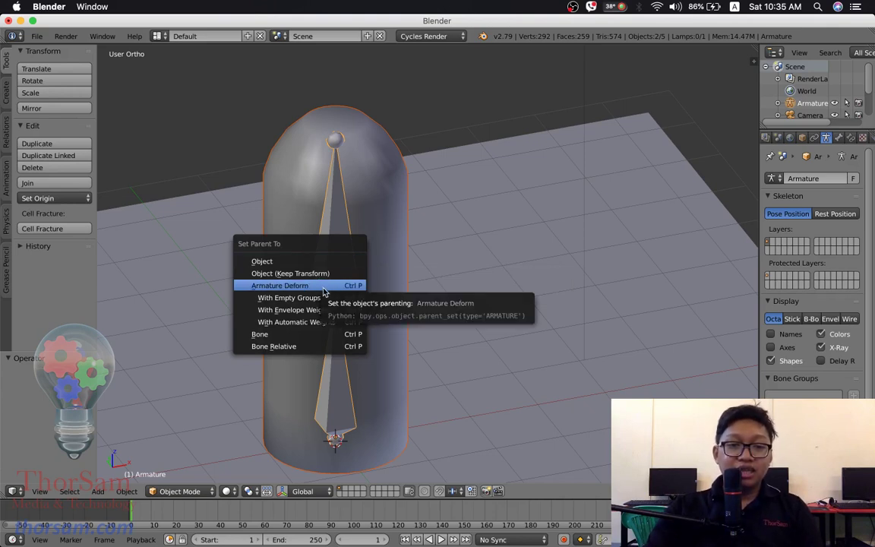
key(Down)
key(Down)
key(Up)
key(Up)
key(Up)
key(Down)
key(Down)
key(Down)
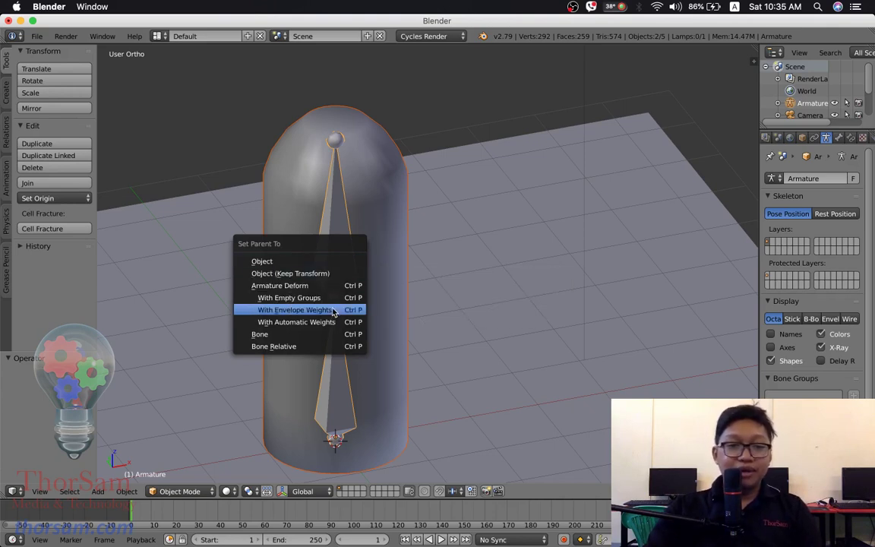
key(Up)
key(Up)
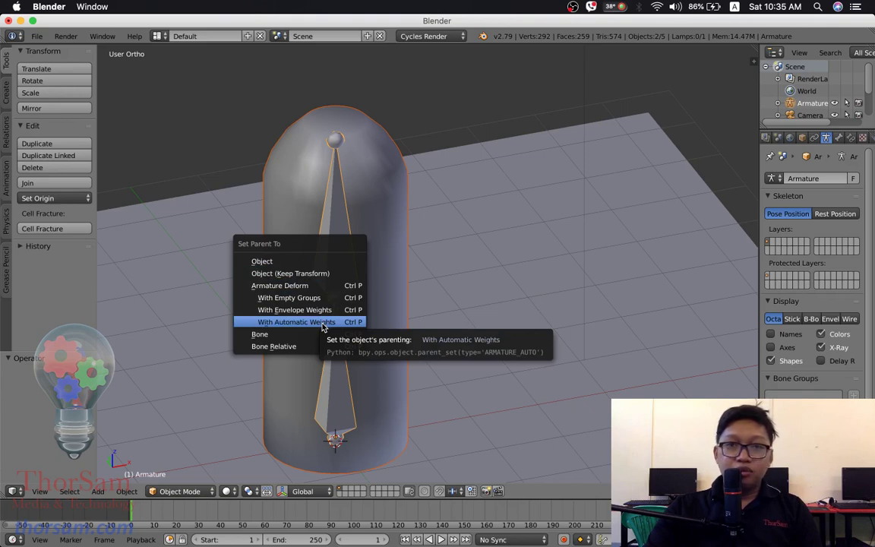
click(323, 322)
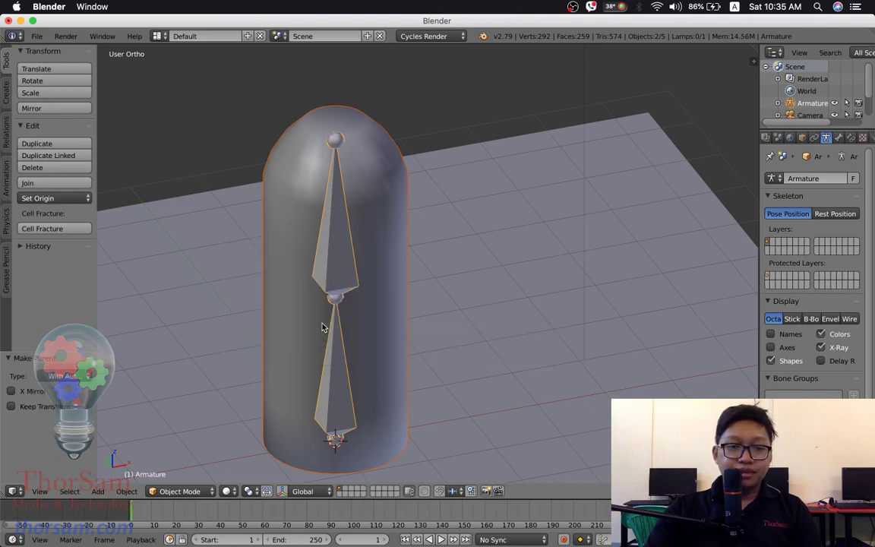
- Test the rig by moving the armature with G, then cancel to leave it in place
mouse_move(303, 352)
middle_down()
mouse_move(379, 322)
mouse_move(341, 339)
mouse_move(357, 277)
middle_up()
right_click(356, 265)
right_click(363, 272)
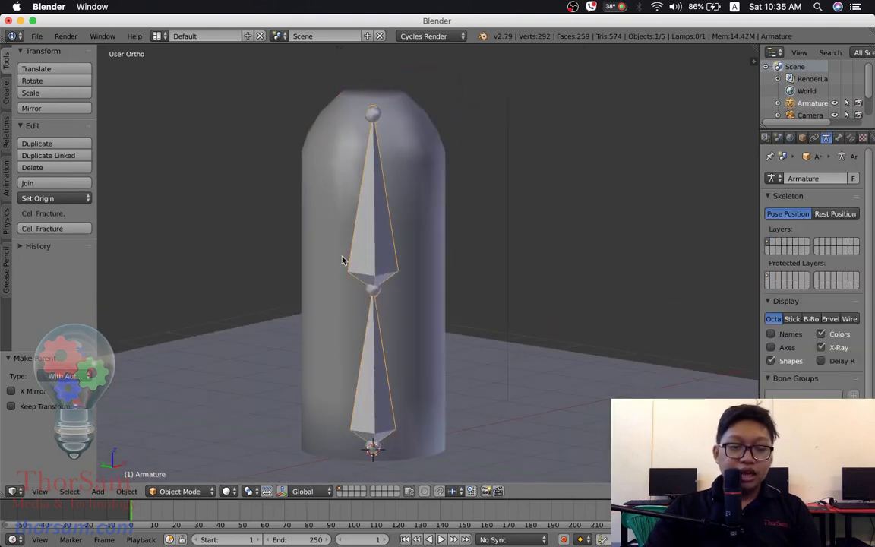
key(g)
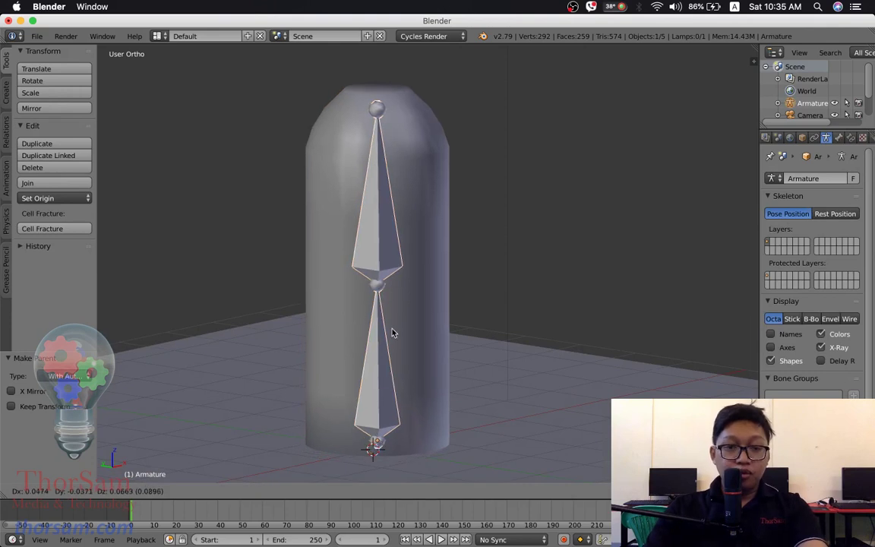
click(466, 299)
key(ctrl+z)
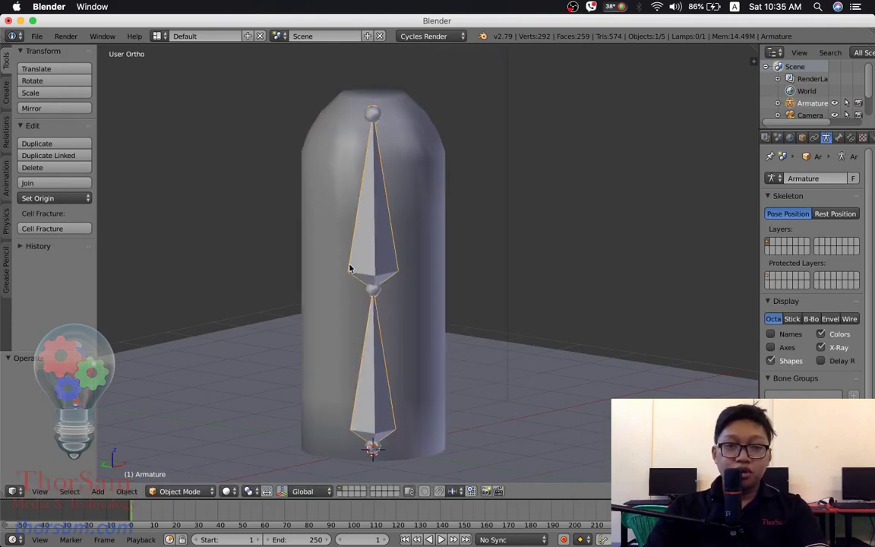
key(g)
key(Escape)
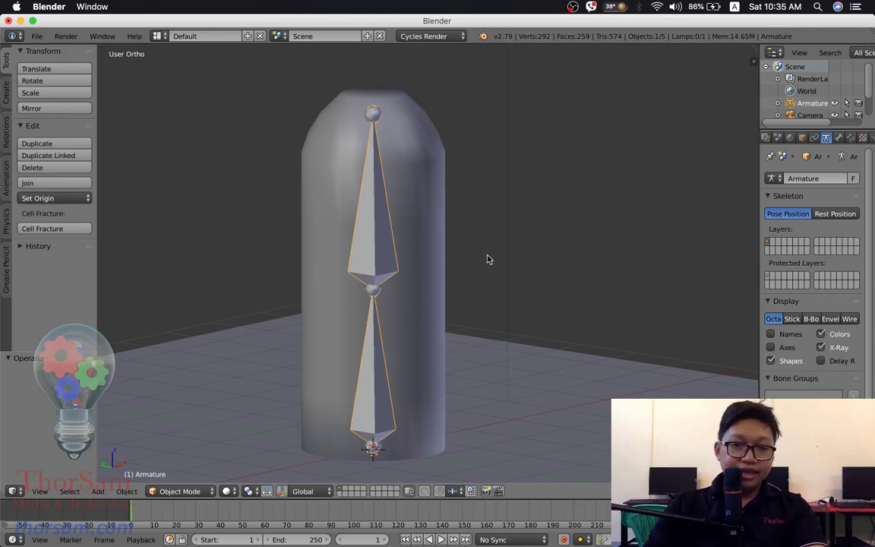
- Check the capsule's Bone and Bone.001 vertex groups, then reselect the armature and open the mode list
right_click(386, 253)
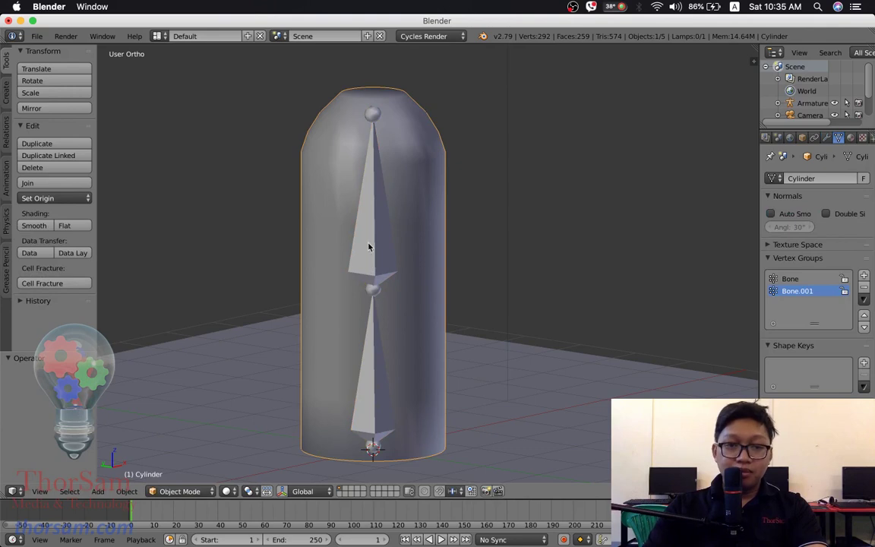
right_click(382, 243)
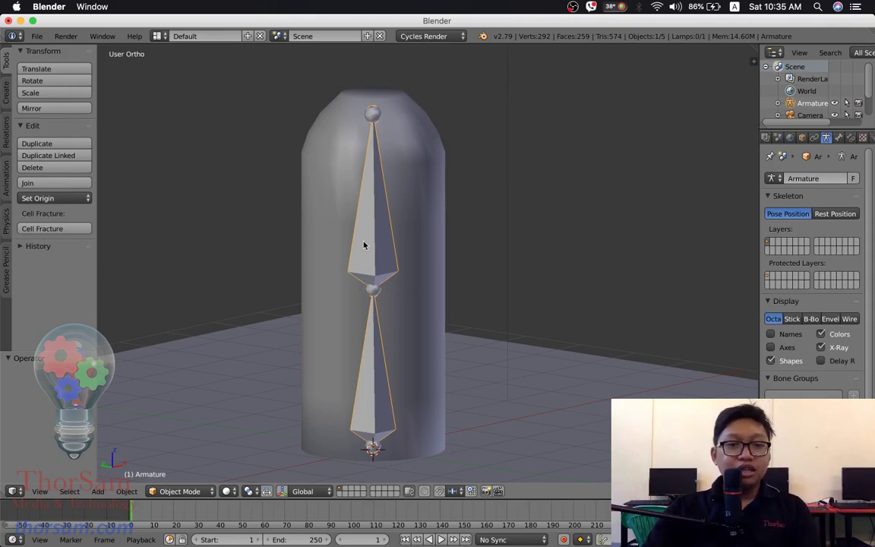
click(201, 493)
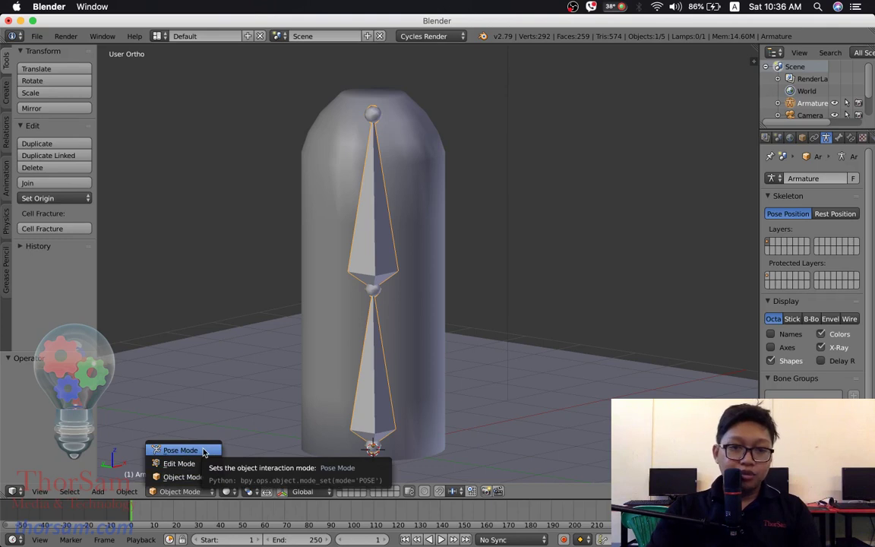
- Switch the armature to Pose Mode and select the upper bone
click(203, 452)
right_click(385, 250)
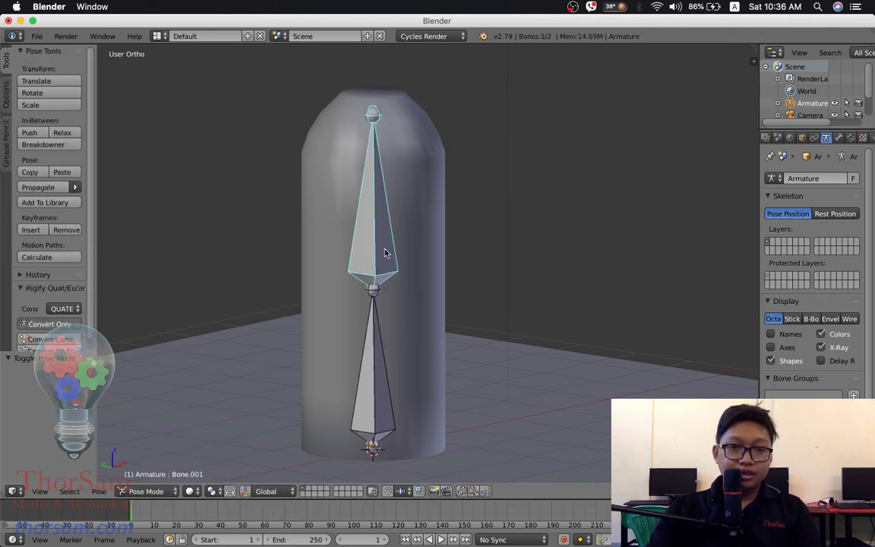
right_click(370, 367)
right_click(382, 246)
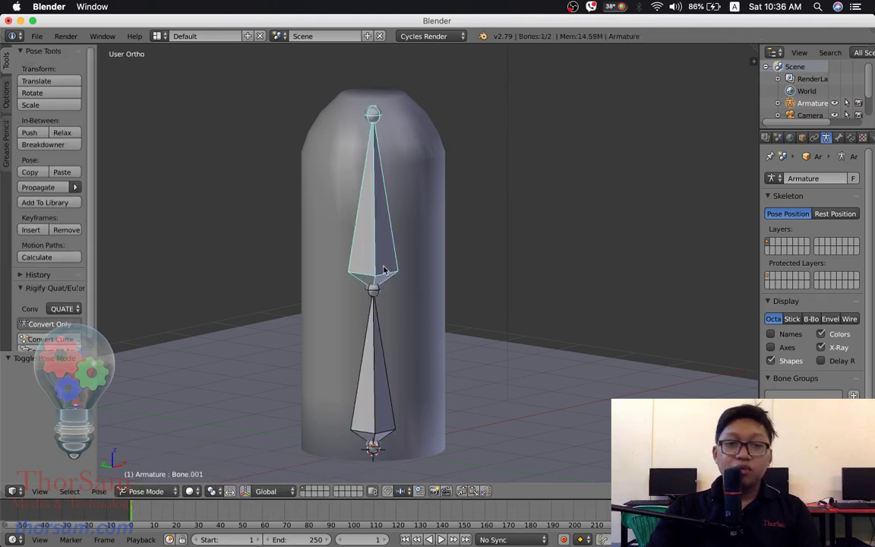
right_click(384, 332)
right_click(384, 236)
scroll(439, 298, up, 2)
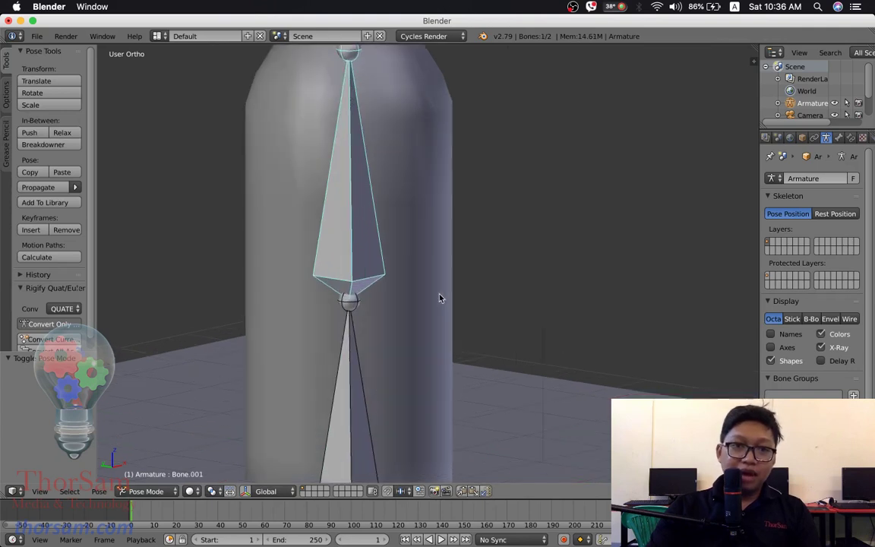
scroll(440, 297, down, 5)
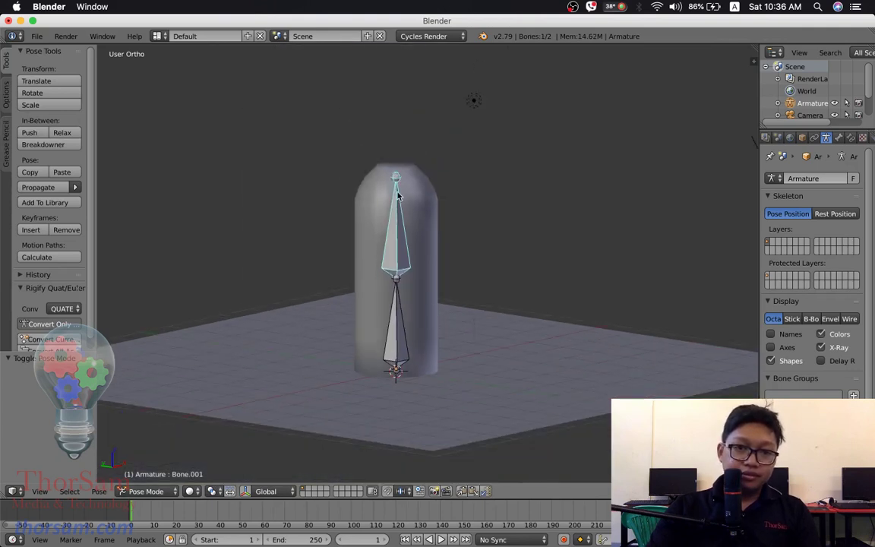
right_click(398, 333)
right_click(404, 258)
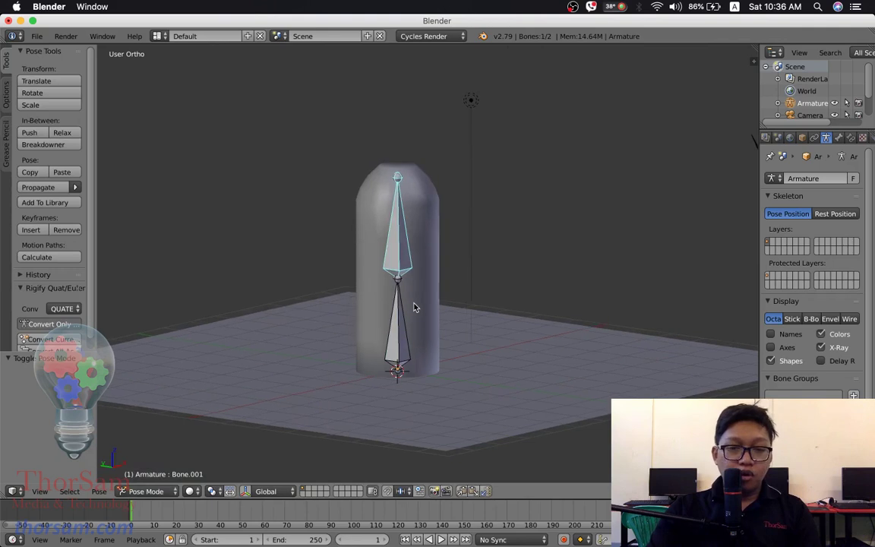
middle_drag(414, 307, 504, 285)
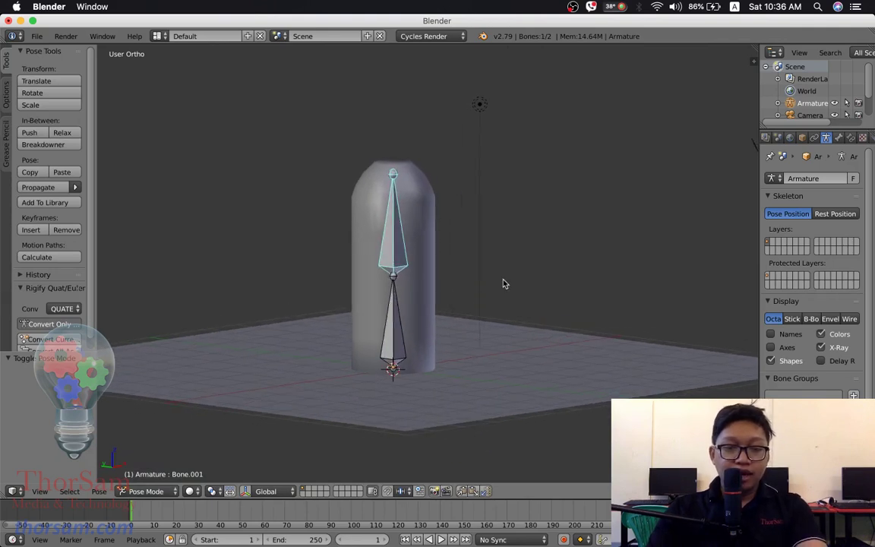
- Rotate the upper bone to bend the capsule, trying and undoing a lower-bone rotation
key(r)
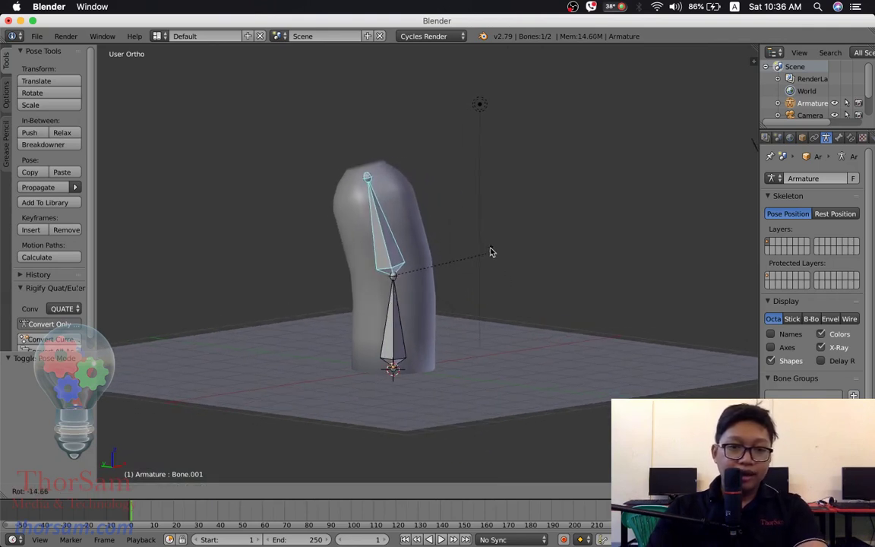
click(479, 230)
right_click(414, 342)
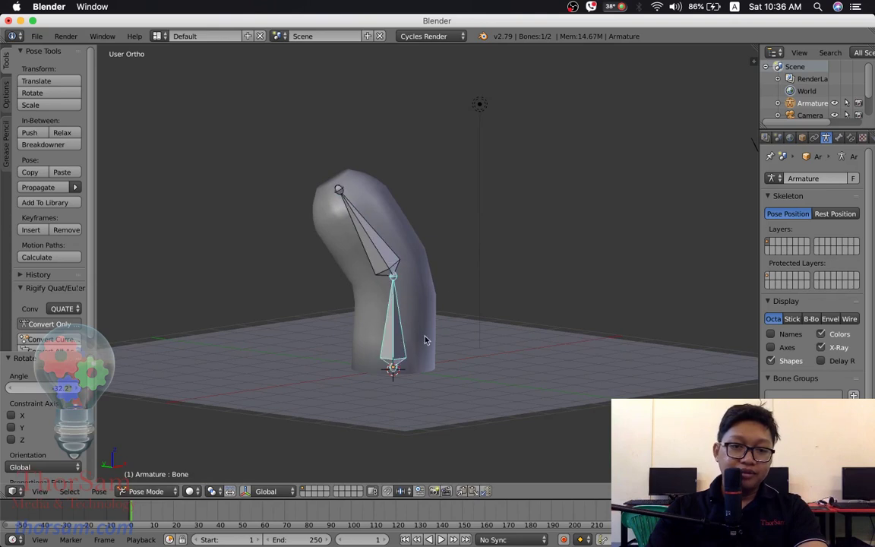
key(r)
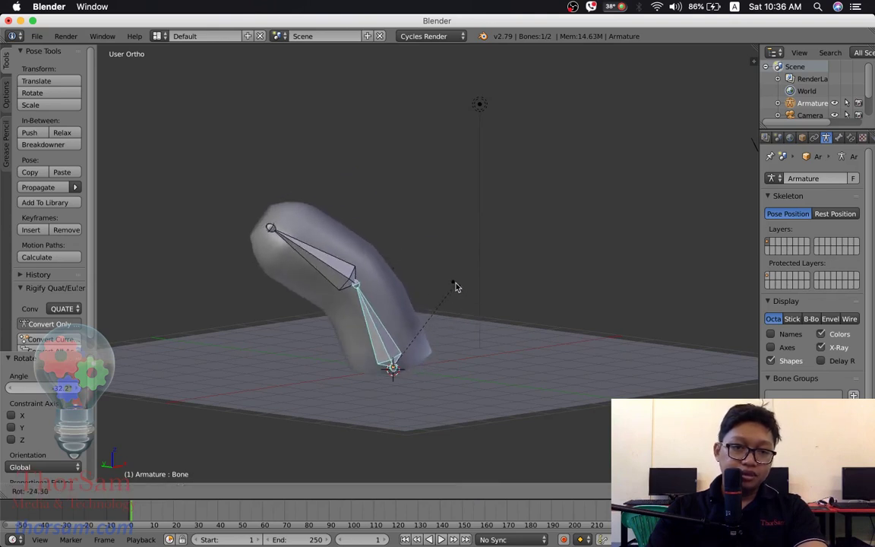
click(455, 287)
key(ctrl+z)
right_click(397, 262)
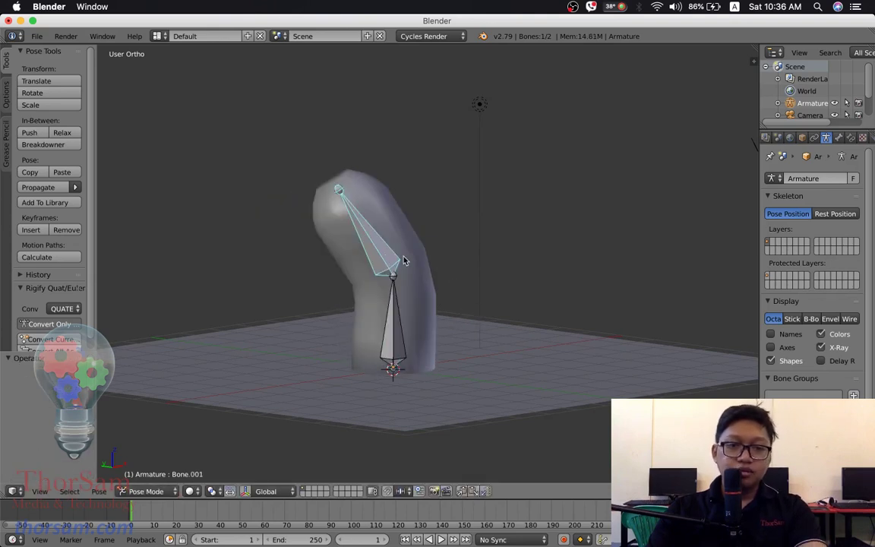
key(r)
click(448, 371)
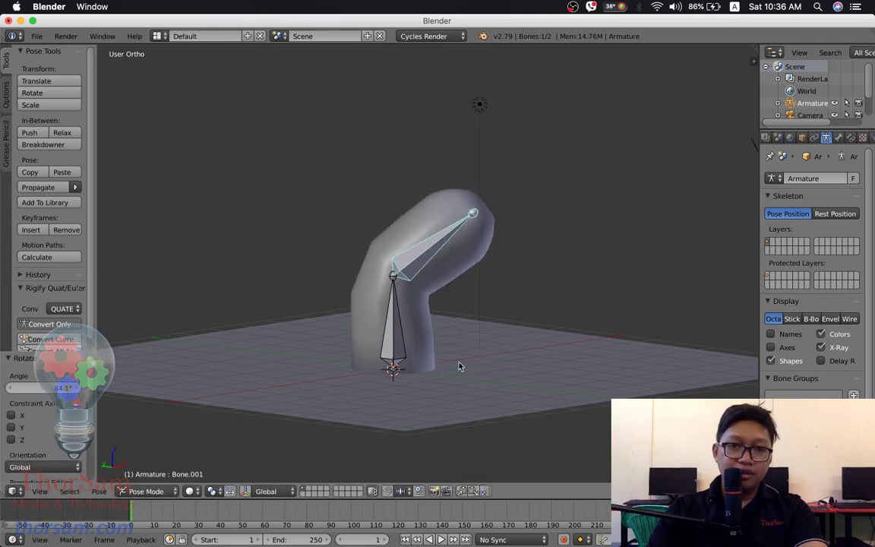
middle_drag(448, 371, 425, 319)
- Rotate the upper bone about 62° around global Z and show a Rendered preview
key(r)
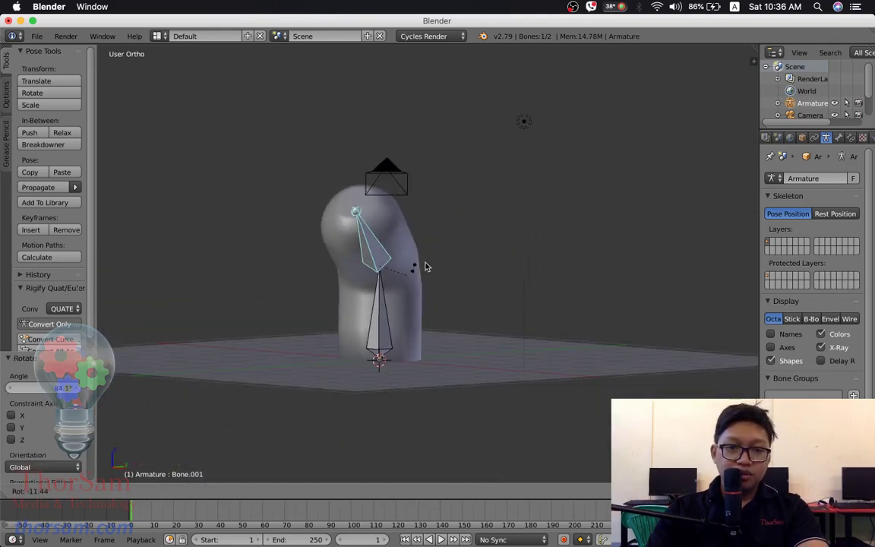
click(441, 332)
mouse_move(441, 332)
middle_down()
mouse_move(461, 351)
mouse_move(484, 352)
middle_up()
key(r)
key(z)
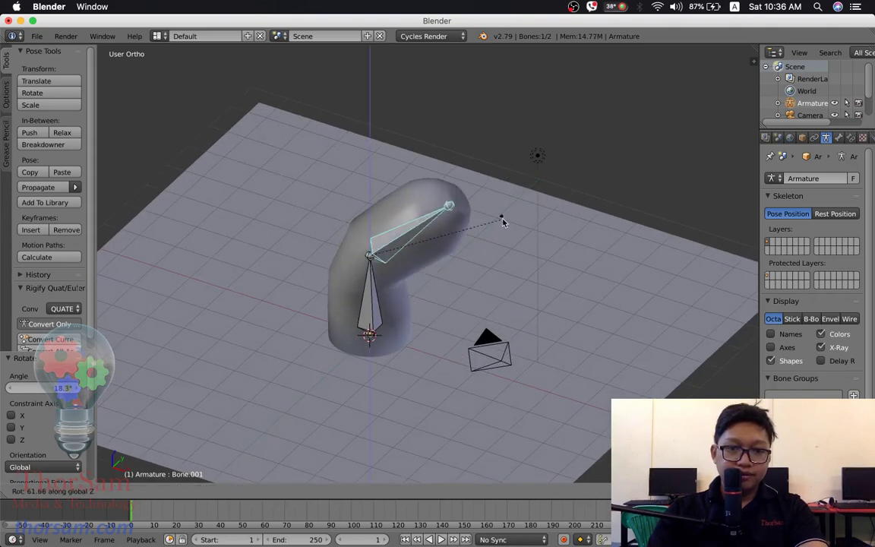
click(503, 221)
key(shift+z)
mouse_move(557, 327)
middle_down()
mouse_move(486, 301)
mouse_move(434, 311)
middle_up()
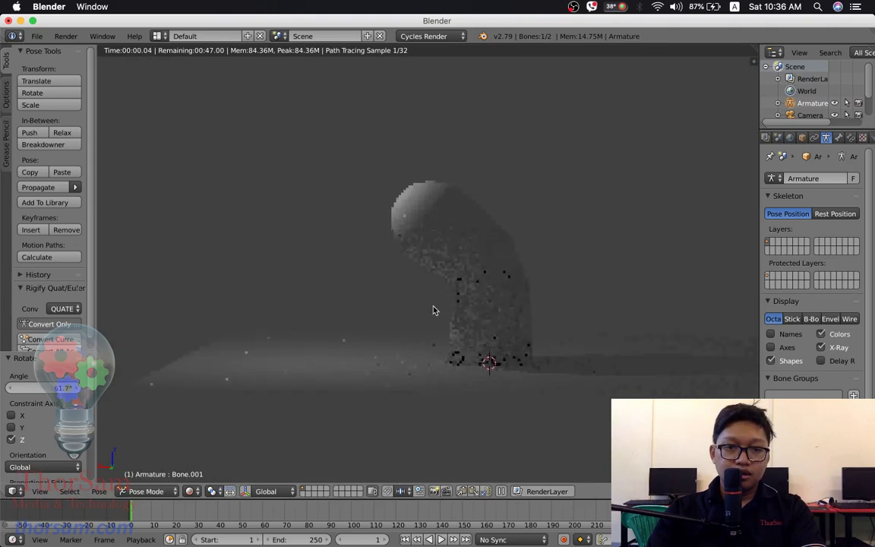
- Rotate the upper bone to 89° on the opposite side, preview it rendered, then return to solid shading
key(shift+z)
key(r)
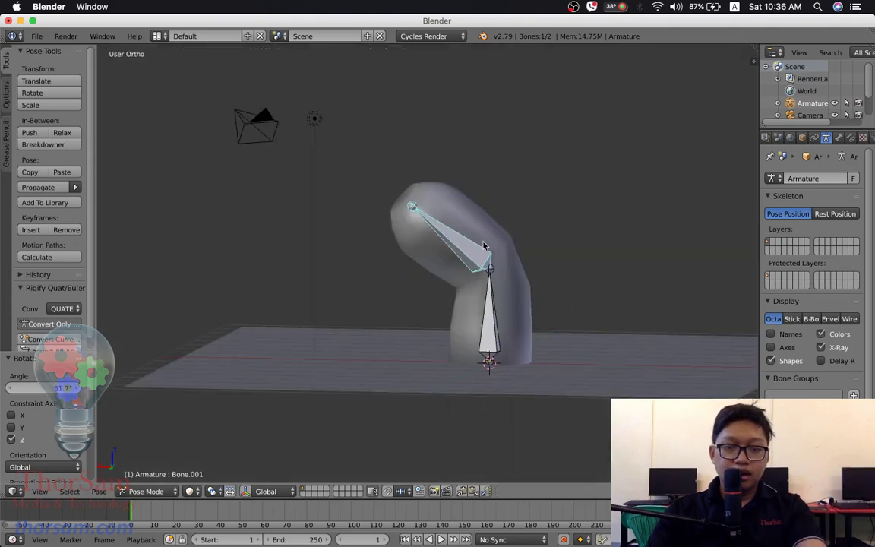
click(579, 263)
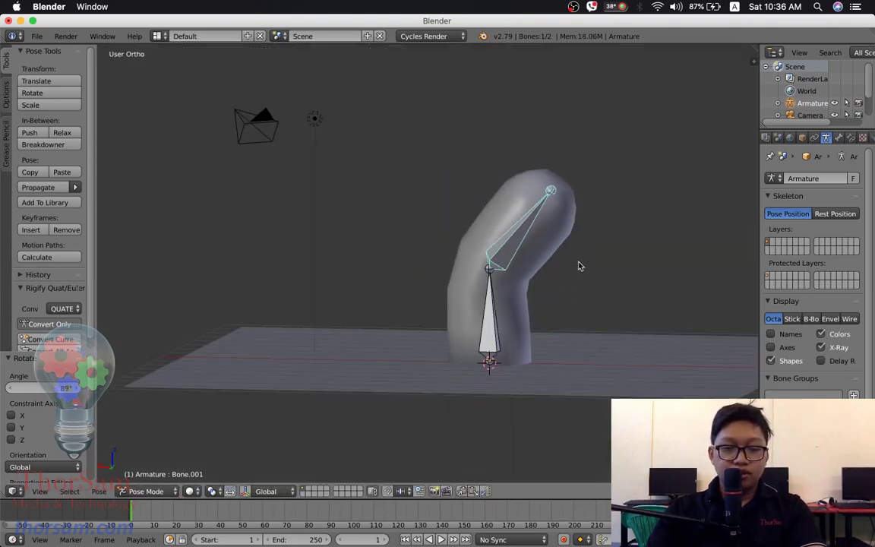
key(shift+z)
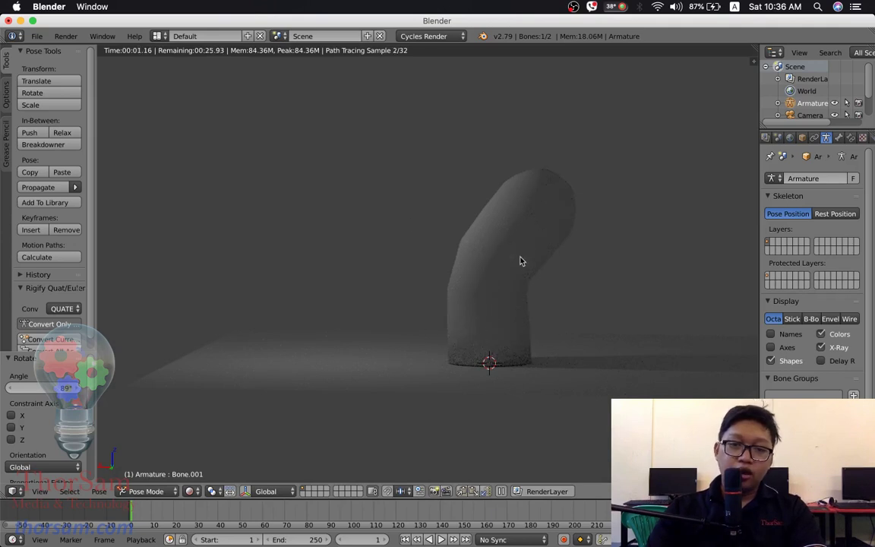
key(shift+z)
mouse_move(413, 306)
middle_down()
mouse_move(416, 288)
mouse_move(502, 302)
middle_up()
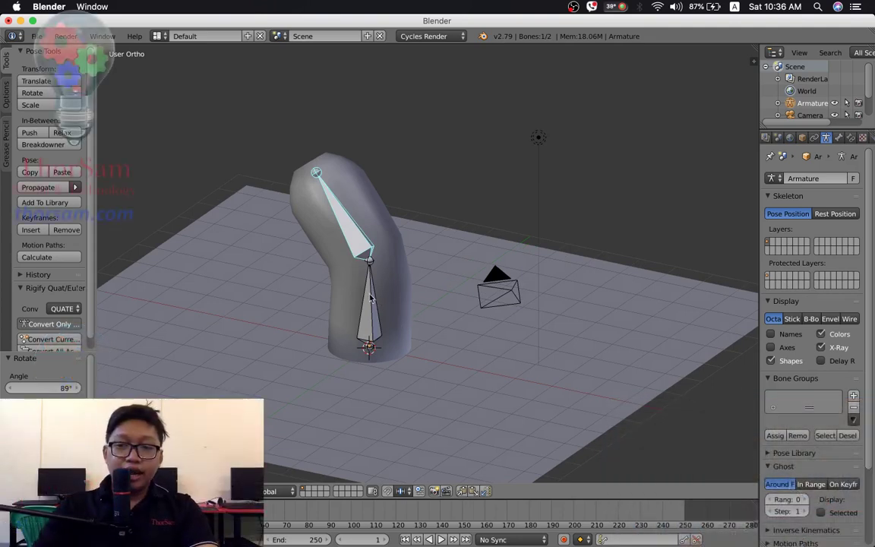
- Select both the upper and lower bones
middle_drag(379, 303, 363, 253)
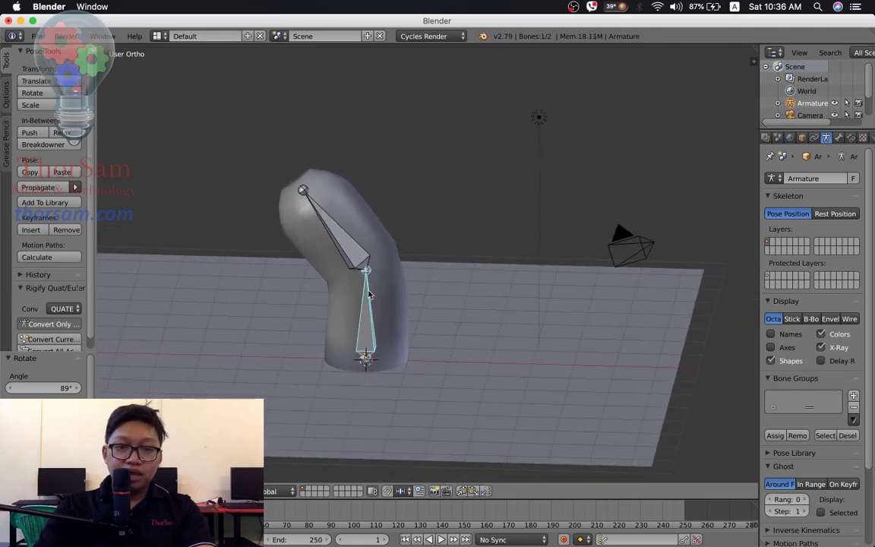
right_click(376, 323)
right_click(334, 228)
right_click(371, 323)
right_click(345, 239)
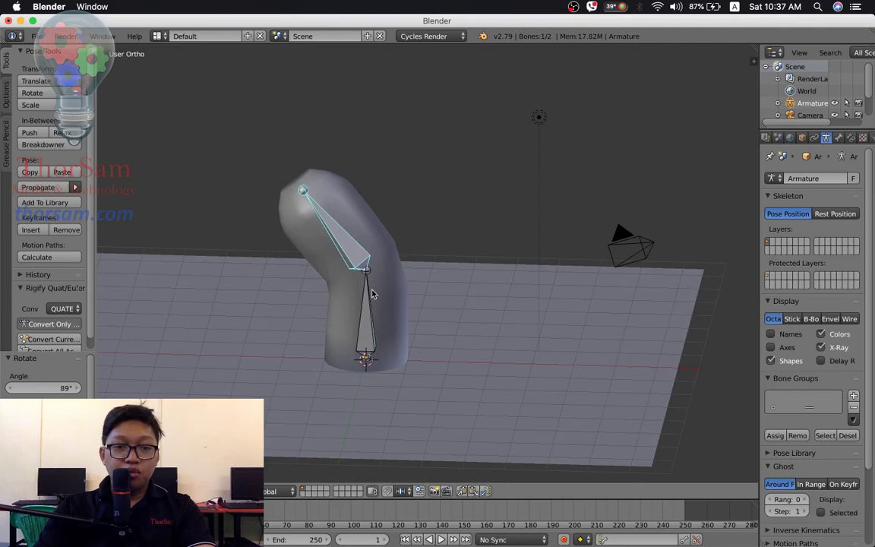
shift+right_click(365, 319)
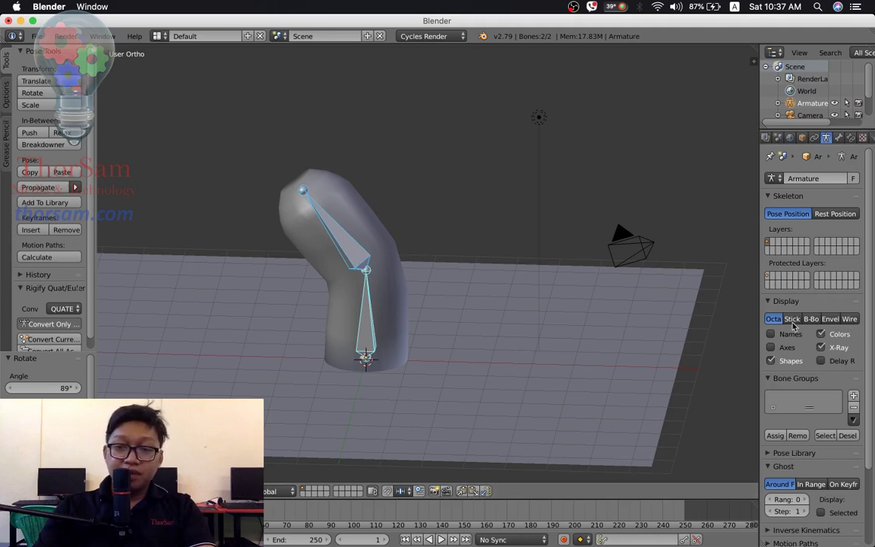
- Cycle the bone display through Stick, B-Bone, Envelope, Wire and Octahedral, ending on Envelope
click(792, 320)
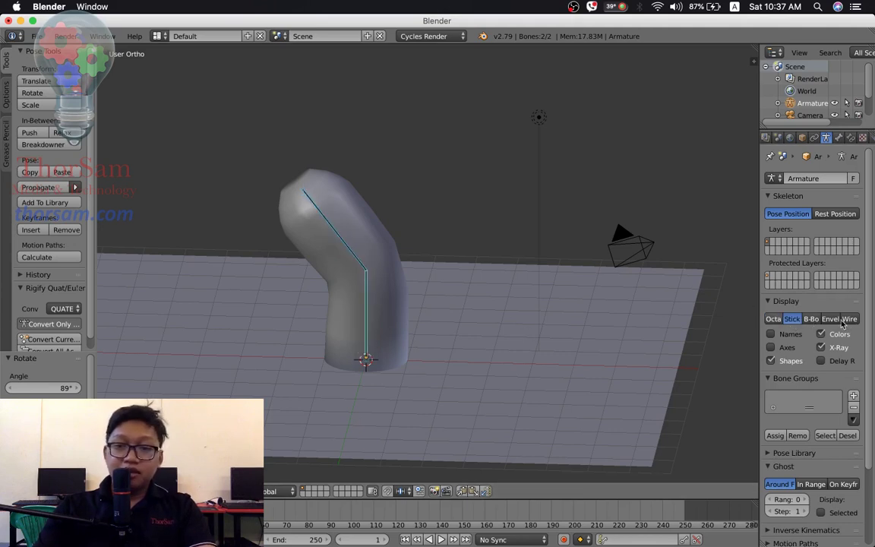
click(811, 319)
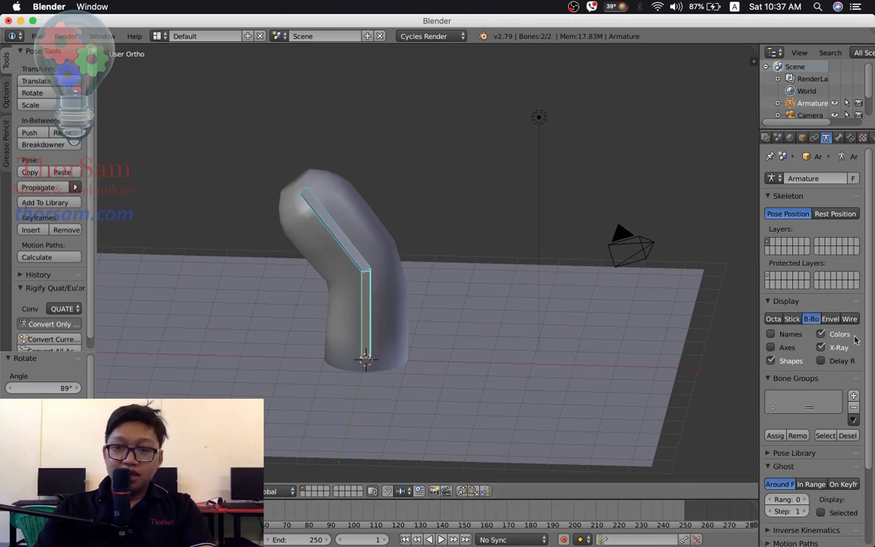
click(831, 319)
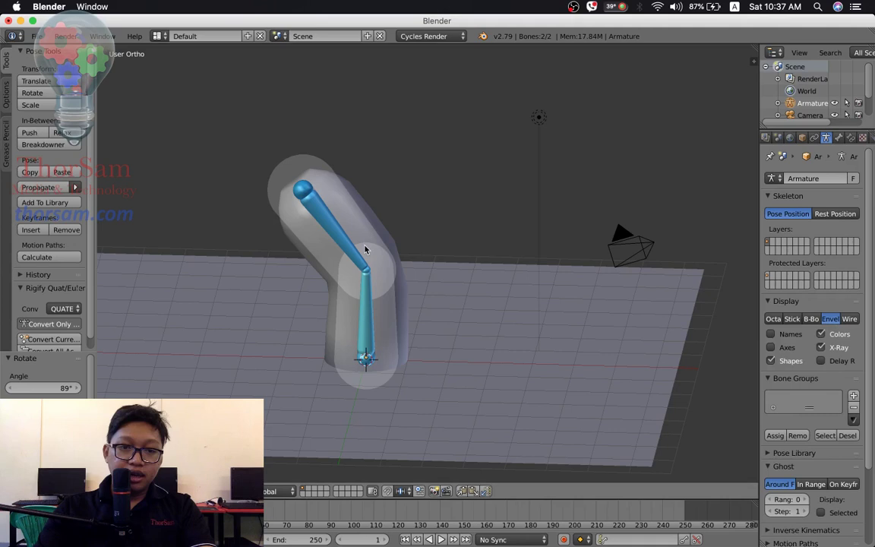
click(850, 320)
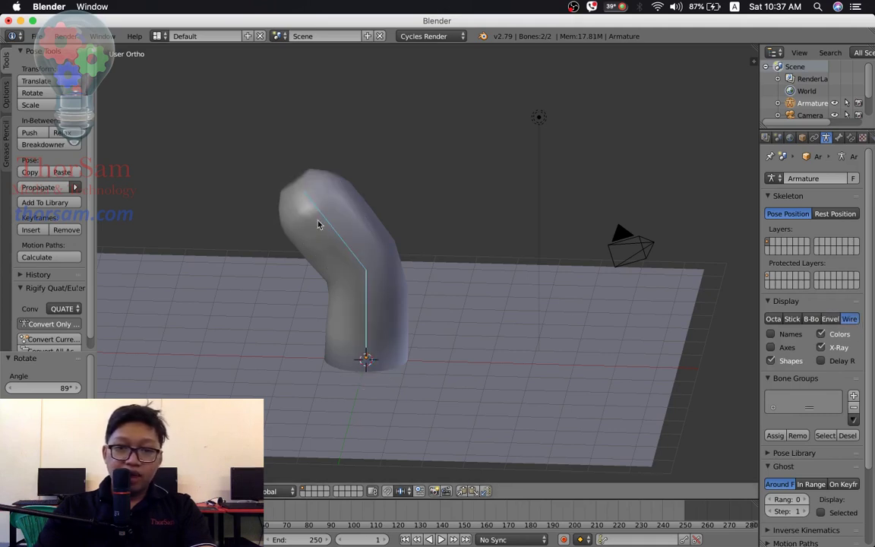
click(775, 319)
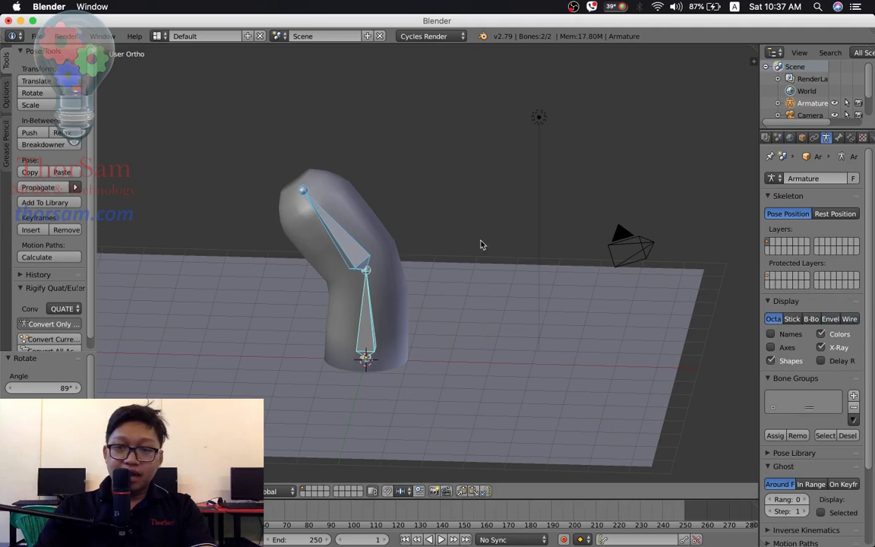
click(830, 319)
- Select the upper bone and give it a first rotation, orbiting to check the bend
mouse_move(441, 250)
middle_down()
mouse_move(507, 235)
mouse_move(556, 240)
mouse_move(504, 233)
middle_up()
right_click(515, 235)
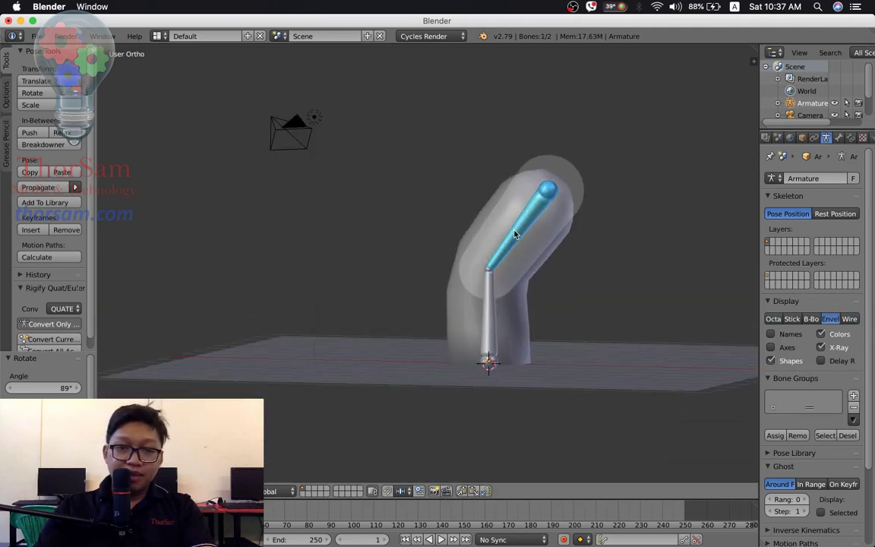
right_click(493, 322)
right_click(526, 225)
mouse_move(525, 225)
middle_down()
mouse_move(533, 297)
mouse_move(542, 303)
mouse_move(462, 260)
middle_up()
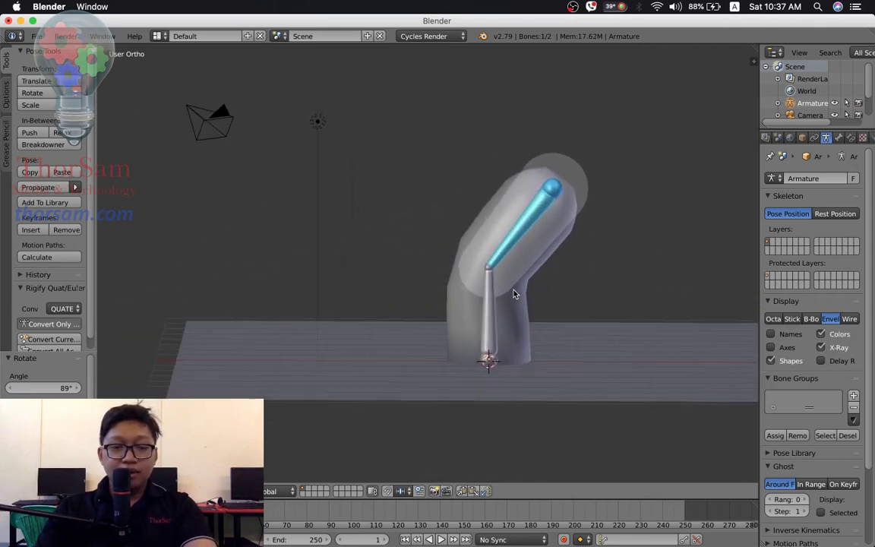
key(r)
click(489, 185)
right_click(491, 319)
mouse_move(490, 320)
middle_down()
mouse_move(596, 351)
mouse_move(441, 353)
middle_up()
right_click(372, 209)
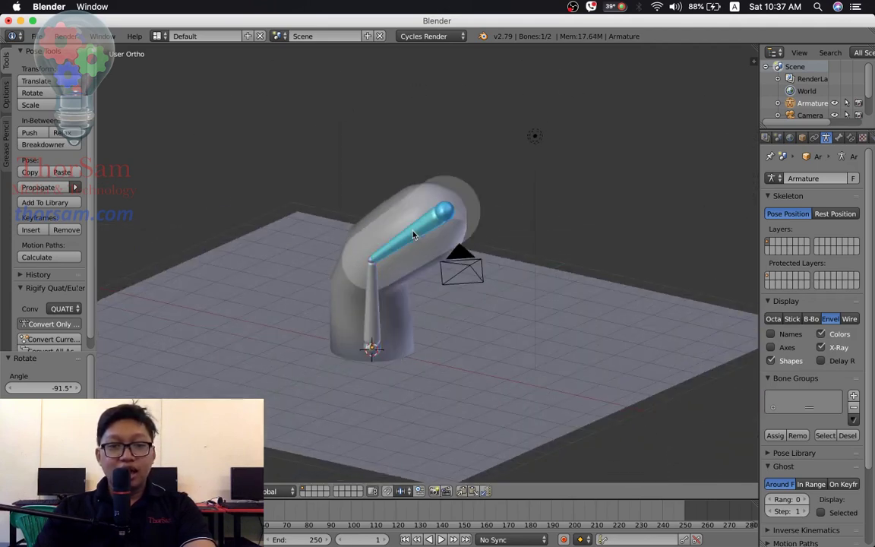
mouse_move(527, 340)
middle_down()
mouse_move(555, 369)
mouse_move(507, 312)
middle_up()
- Transform the upper bone again and move it with G to a new position
key(r)
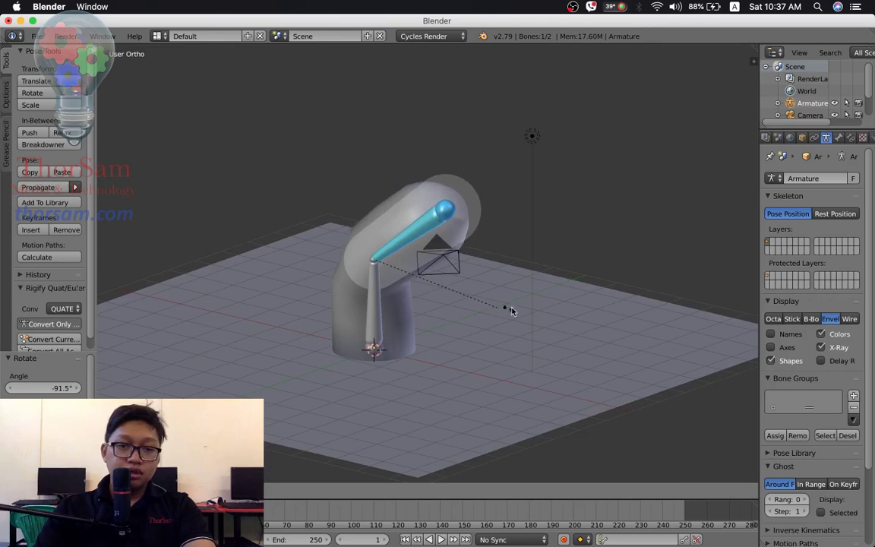
click(504, 307)
mouse_move(504, 307)
middle_down()
mouse_move(459, 336)
mouse_move(459, 323)
middle_up()
key(r)
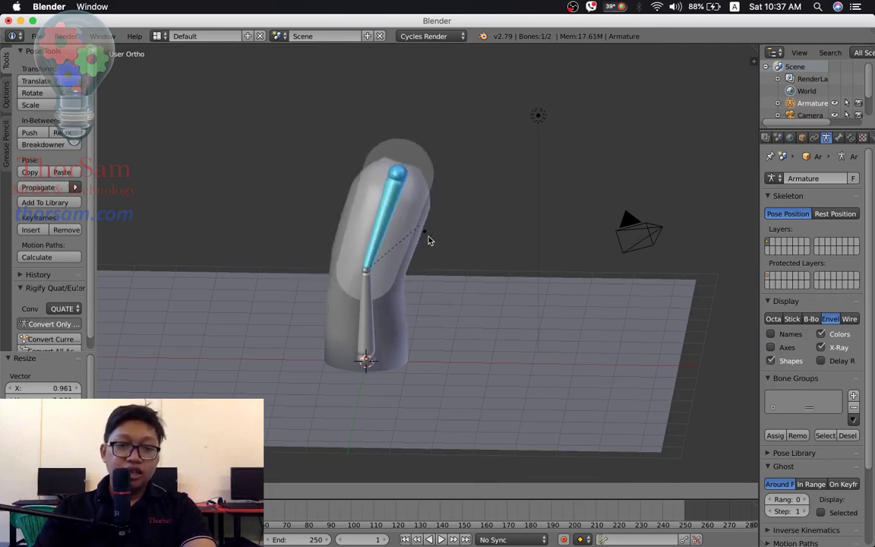
click(452, 256)
key(g)
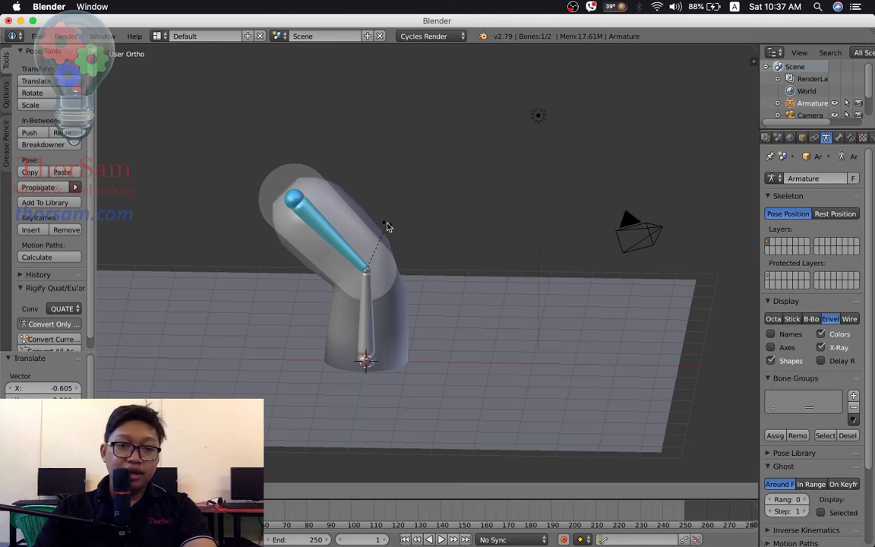
click(386, 225)
- Tilt the upper bone back to the left and resize it to about 1.104
middle_drag(400, 289, 545, 275)
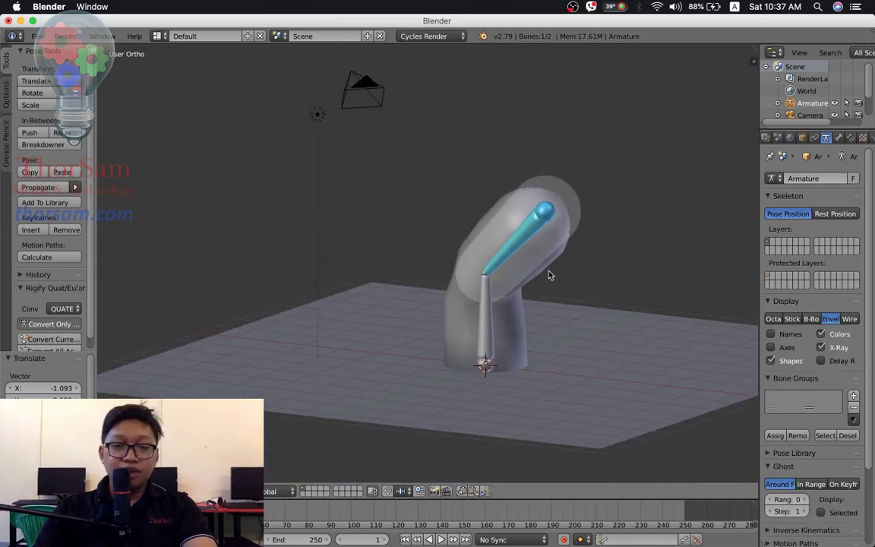
key(r)
click(500, 229)
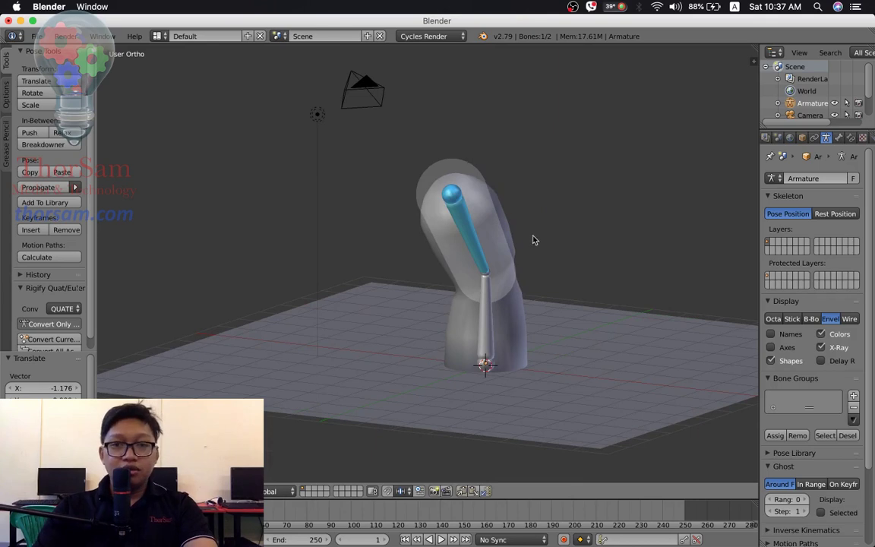
key(r)
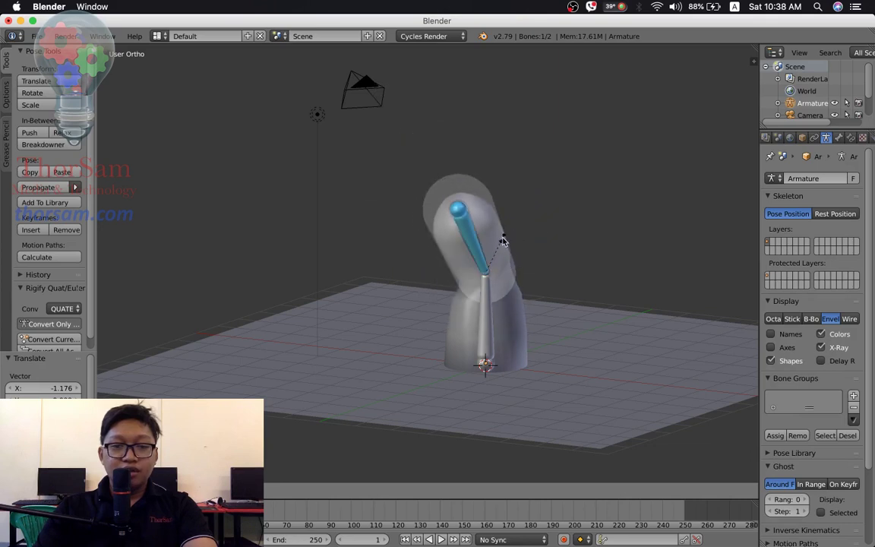
click(529, 240)
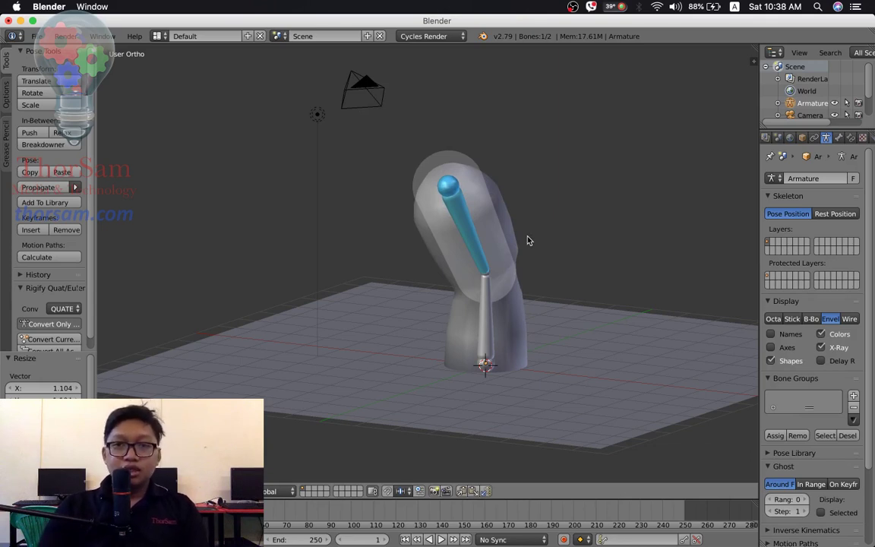
mouse_move(568, 307)
middle_down()
mouse_move(452, 320)
mouse_move(366, 307)
mouse_move(427, 314)
mouse_move(530, 308)
middle_up()
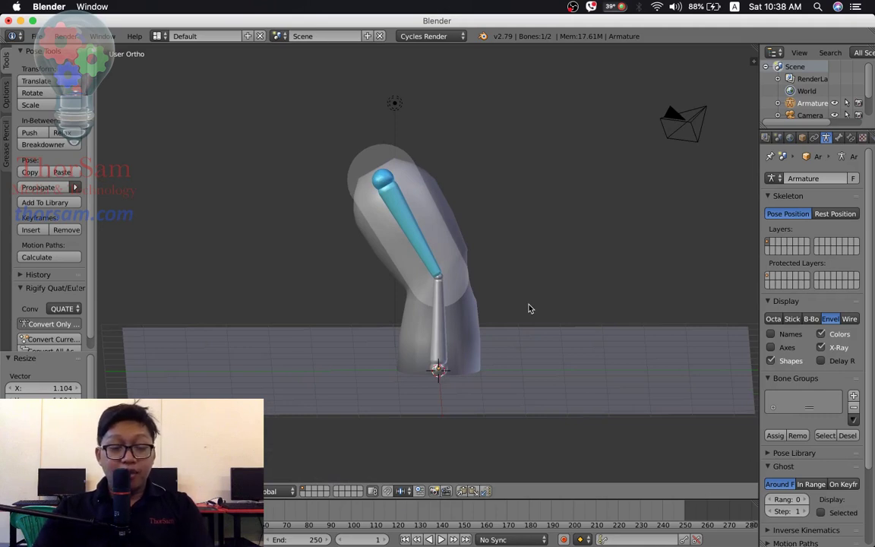